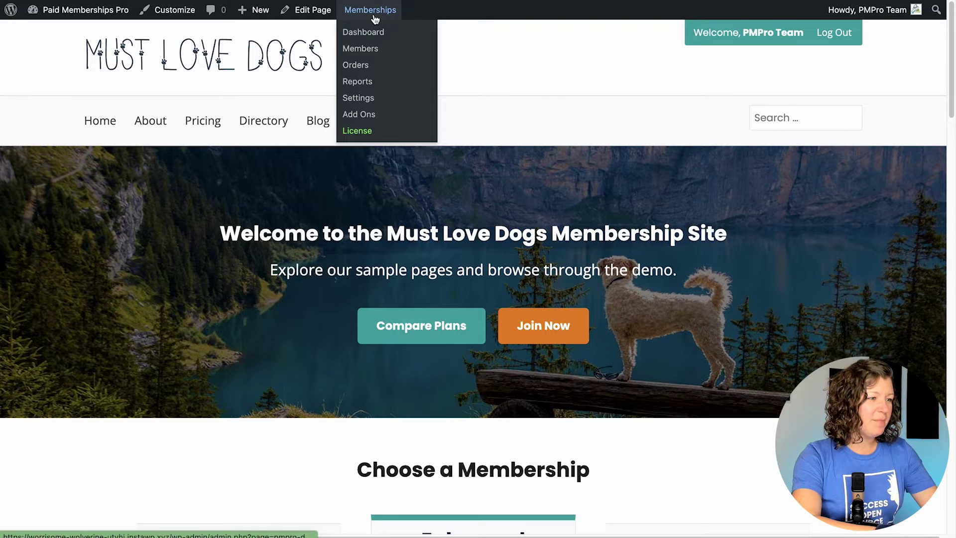
Step: Install the Group Accounts Add On after searching the Memberships Add Ons for 'group'
click(362, 121)
click(787, 173)
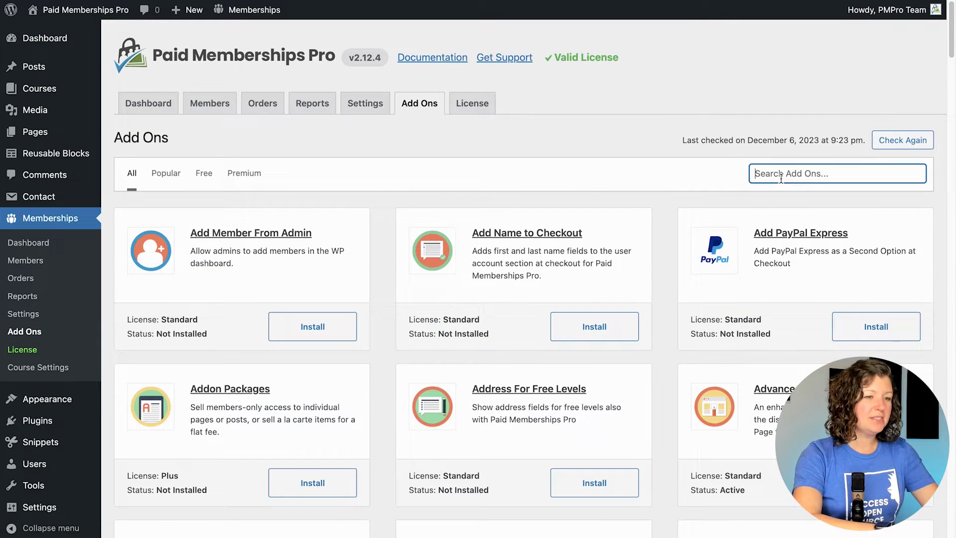
text(group)
click(321, 371)
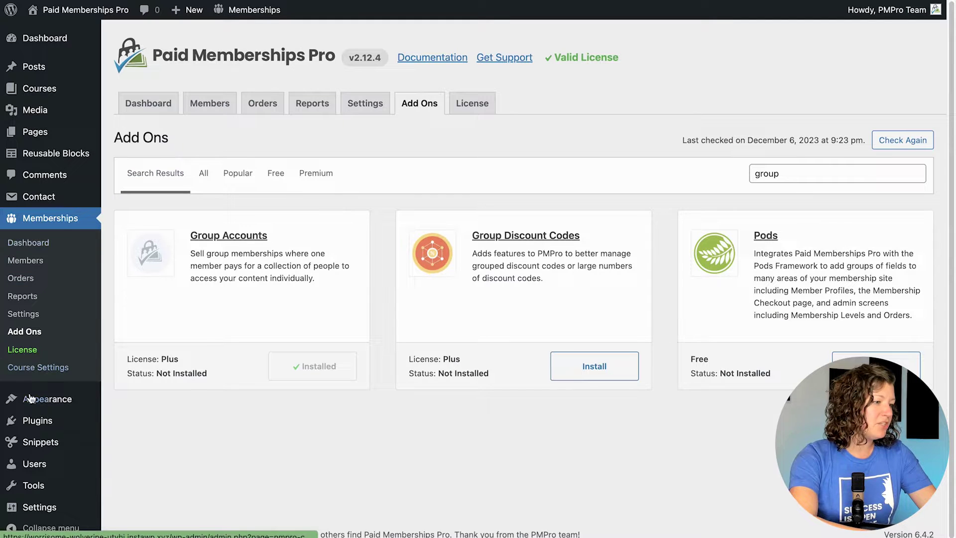
Step: Activate the Group Accounts plugin from the Inactive plugins list
mouse_move(37, 421)
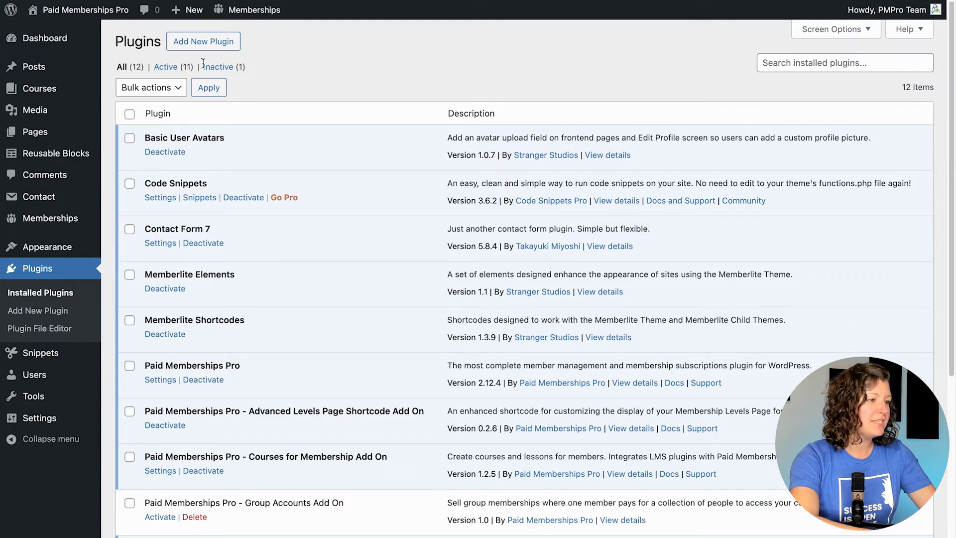
click(215, 66)
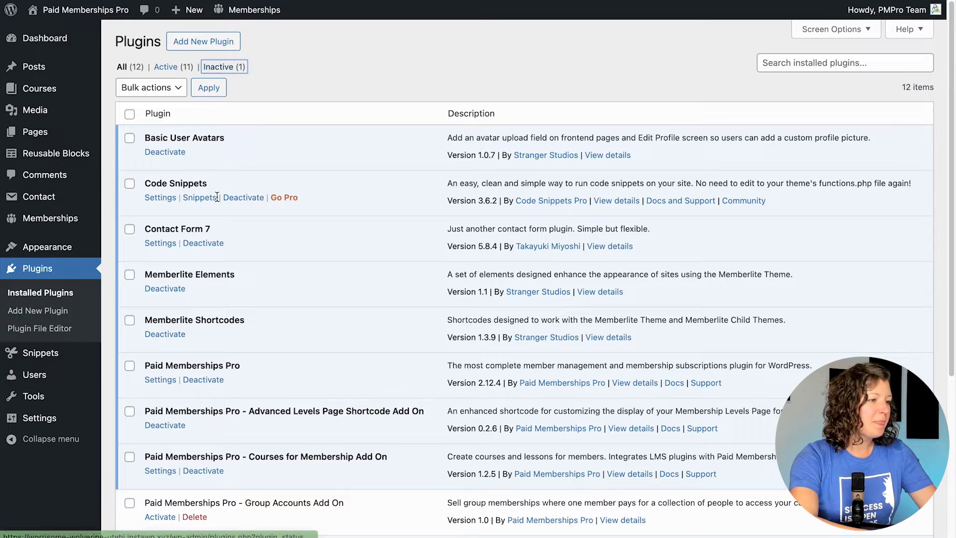
click(159, 152)
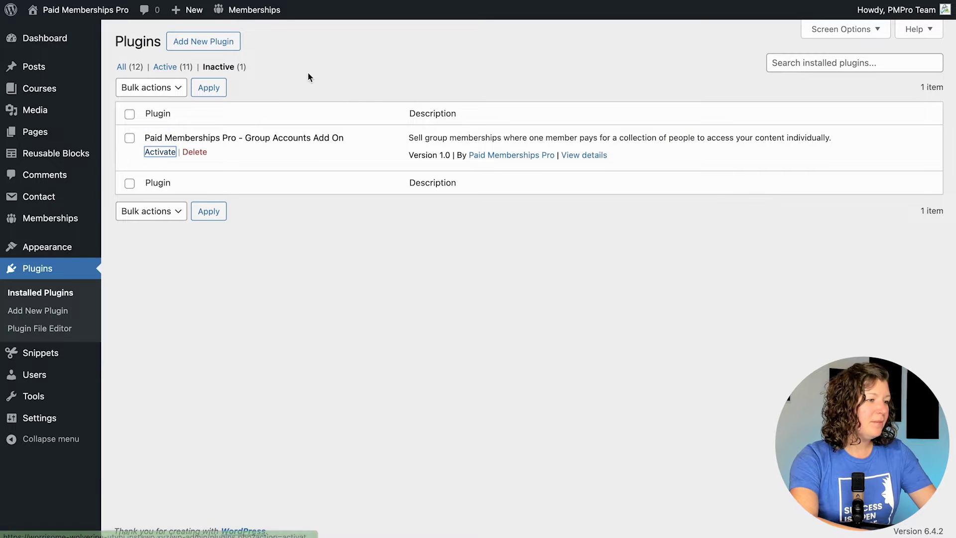
mouse_move(249, 9)
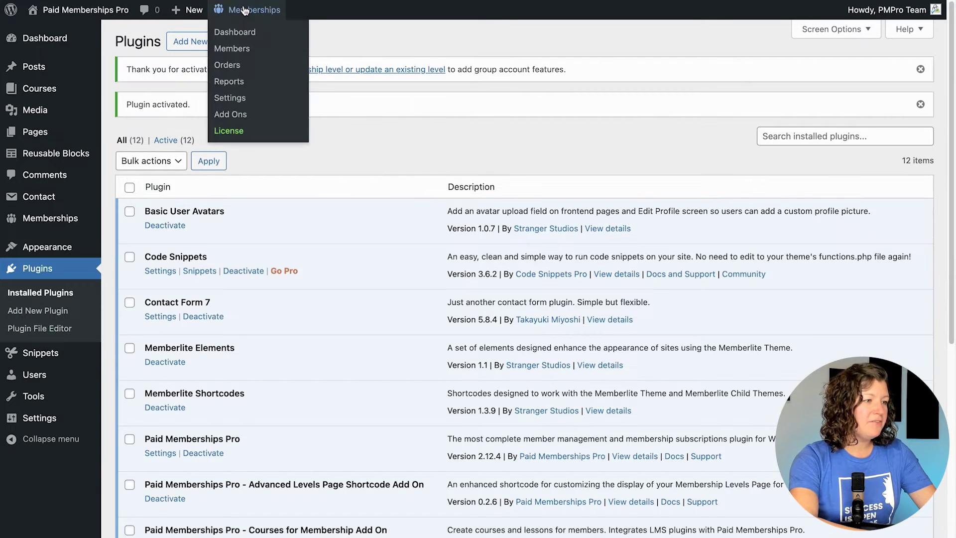
Step: Generate the Manage Group page under Settings > Pages, then go to the Levels list
click(231, 99)
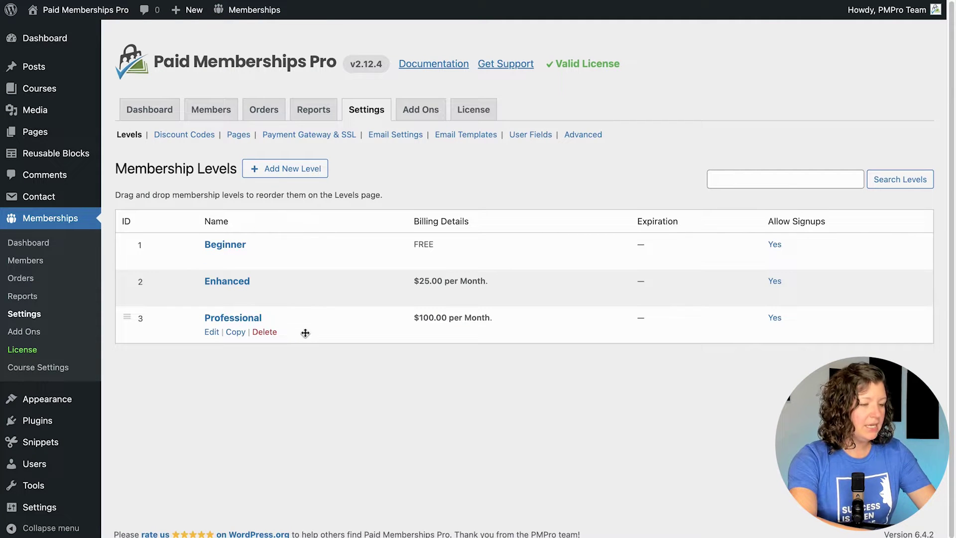
click(238, 133)
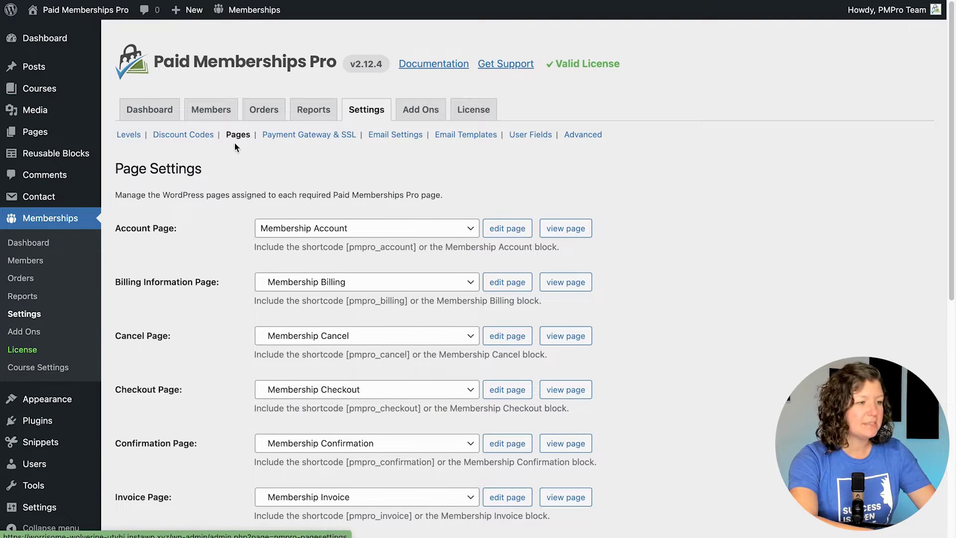
scroll(678, 173, down, 7)
scroll(677, 171, down, 2)
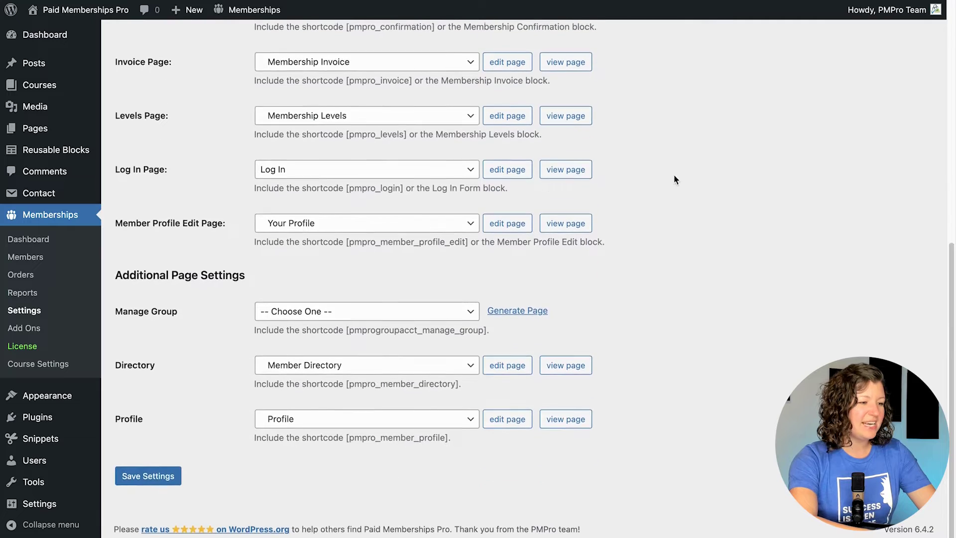
click(528, 311)
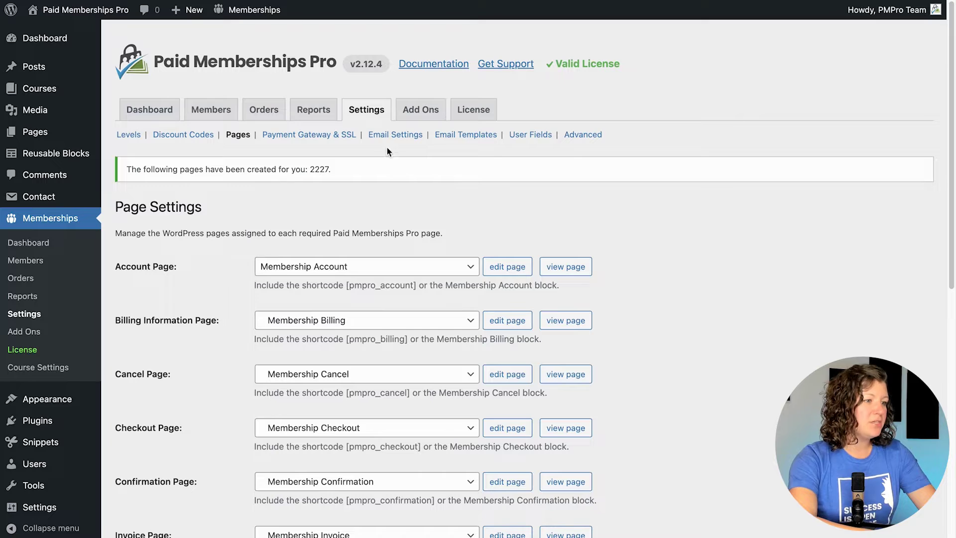
click(130, 134)
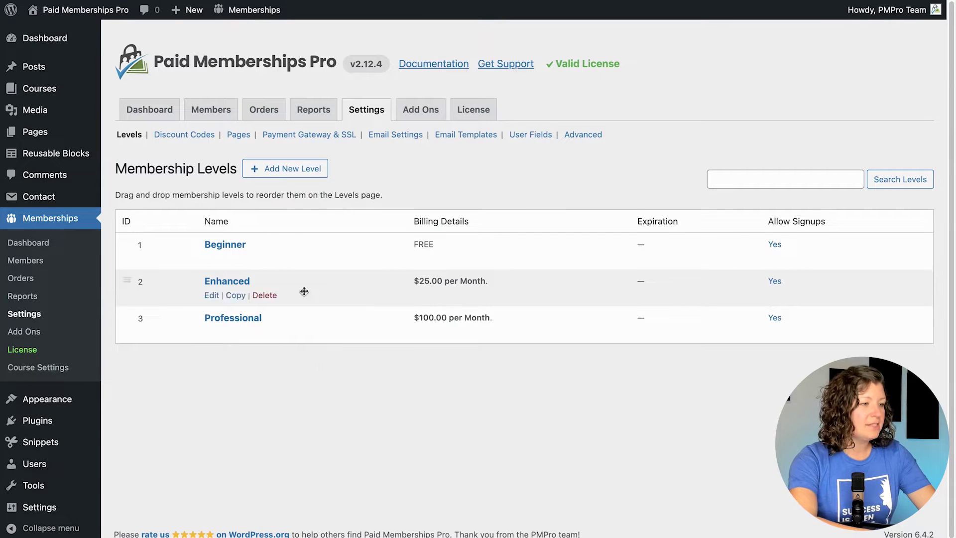
Step: Create and save a monthly 'Professional - Child Account' level billed at $25.00 per month
click(285, 174)
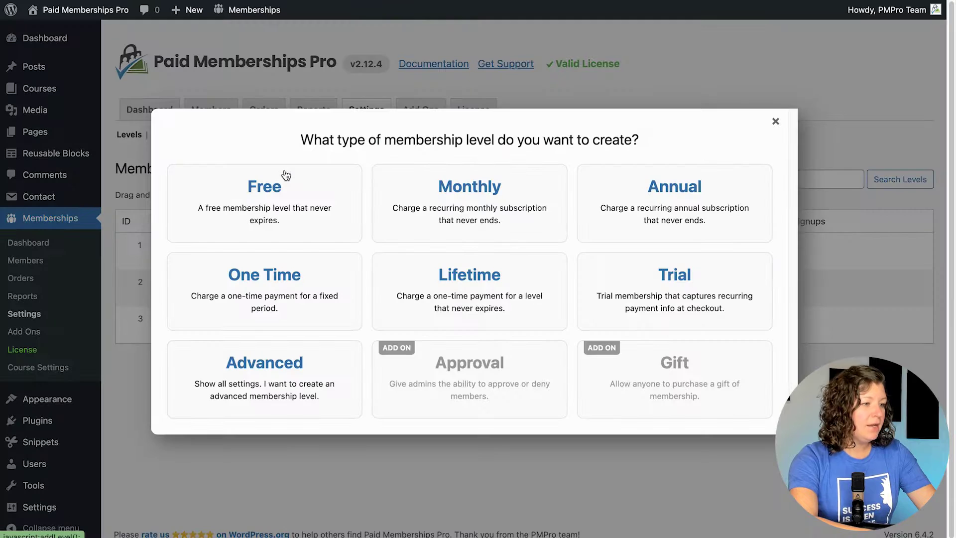
click(470, 222)
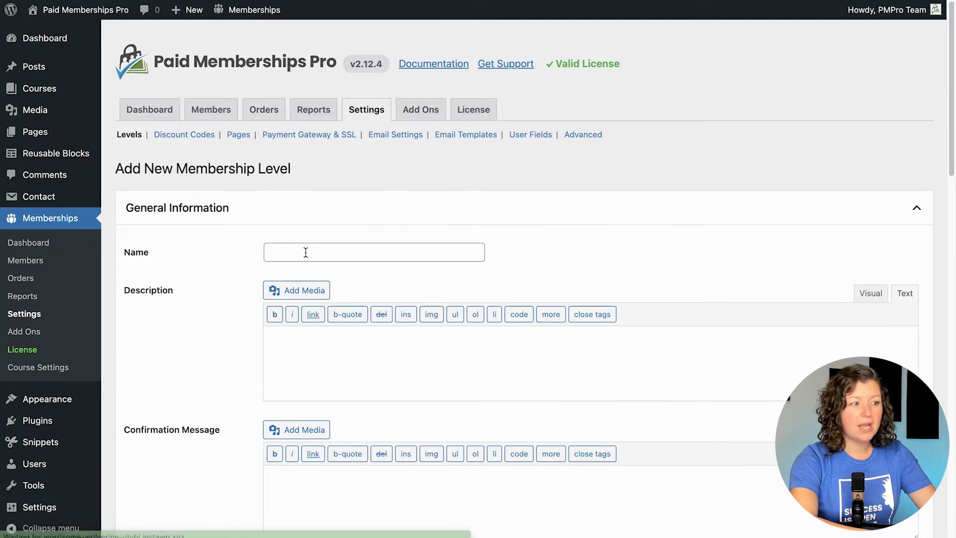
click(306, 253)
text(Professional -)
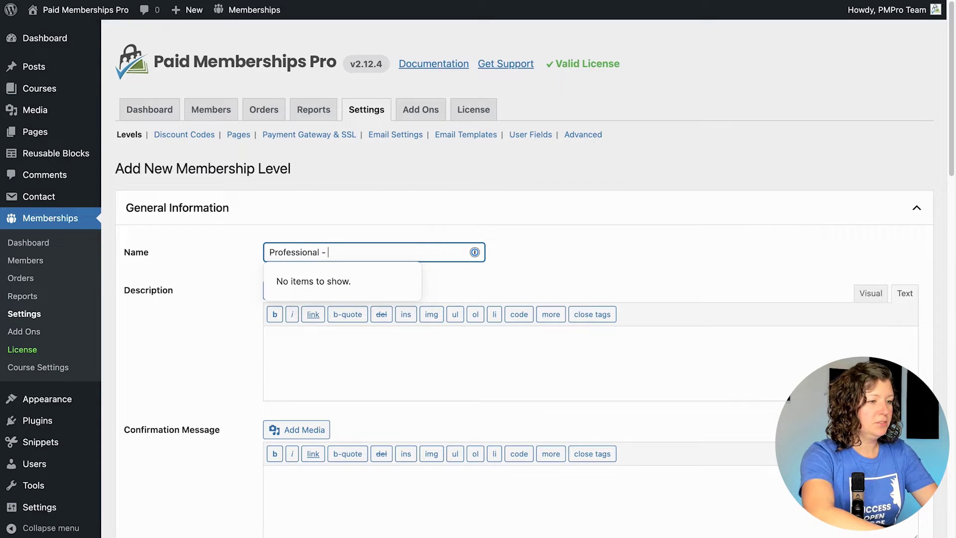
click(179, 252)
scroll(179, 254, down, 15)
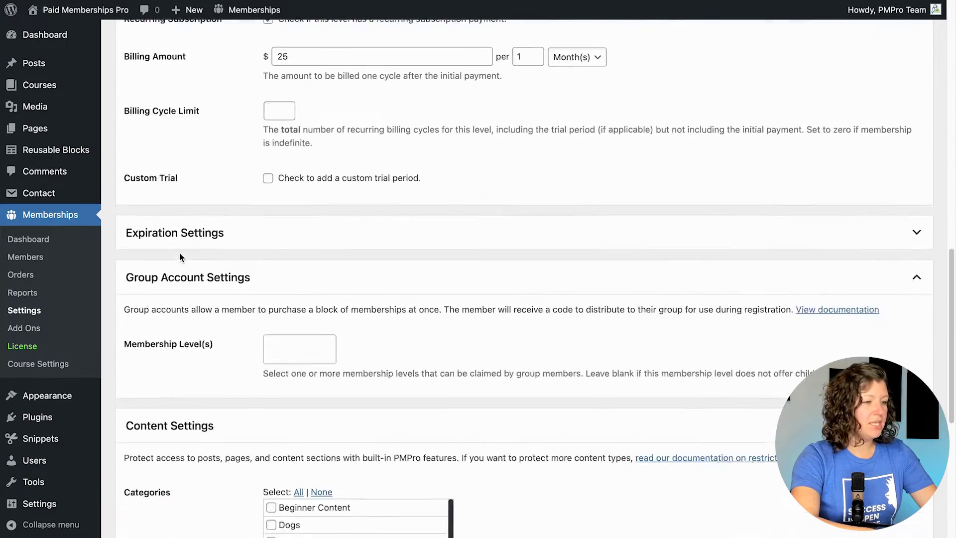
scroll(180, 254, down, 8)
scroll(181, 254, up, 5)
scroll(180, 255, down, 5)
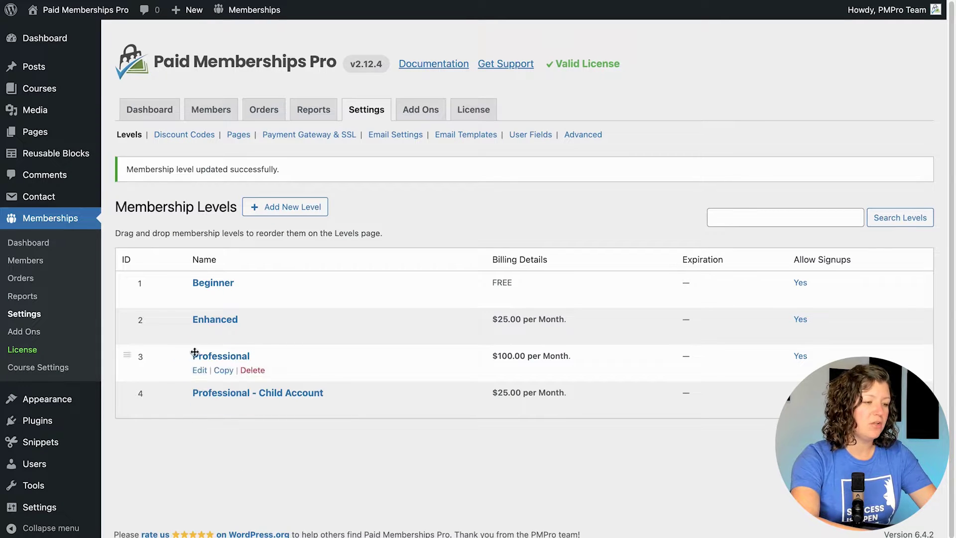
click(199, 371)
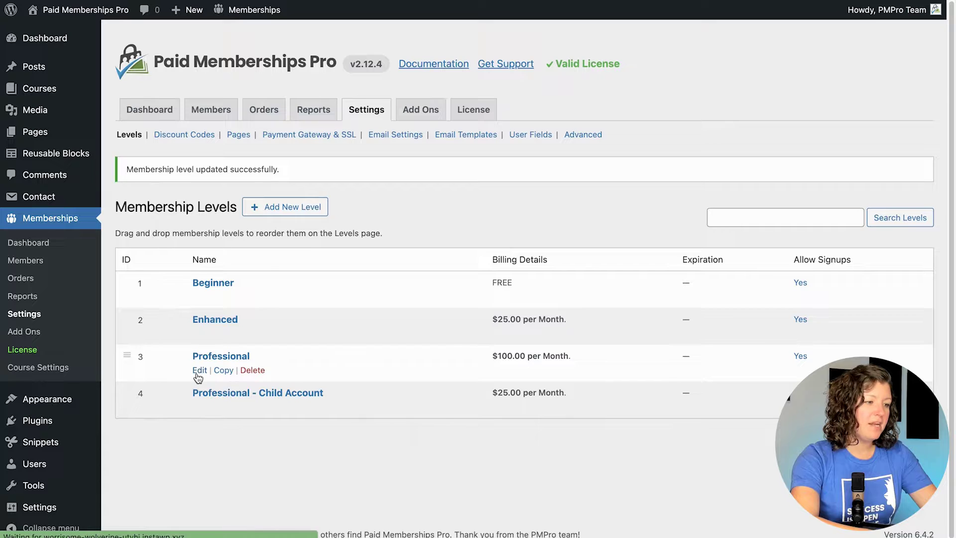
Step: Select 'Professional - Child Account' as the Professional level's claimable group Membership Level
scroll(225, 309, down, 3)
scroll(225, 315, down, 10)
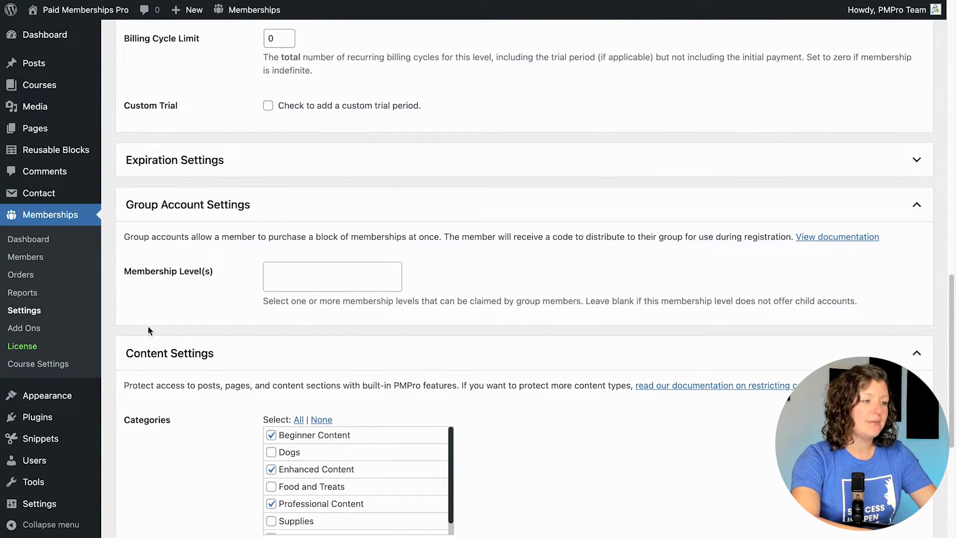
click(295, 279)
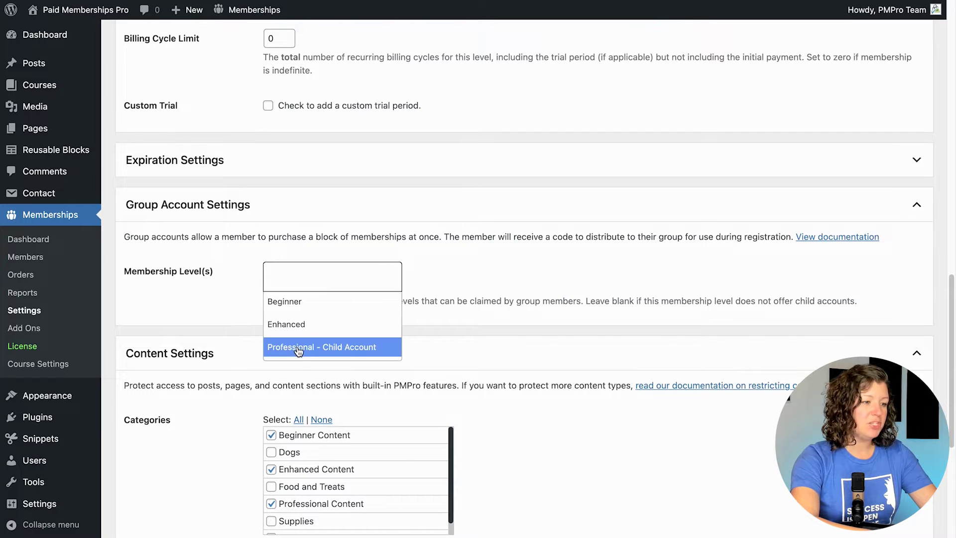
click(297, 344)
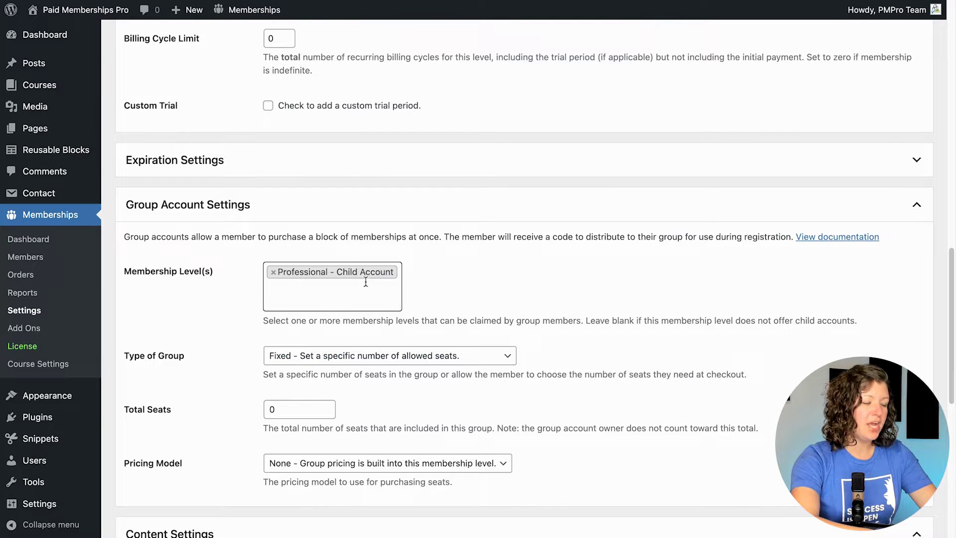
scroll(455, 282, down, 3)
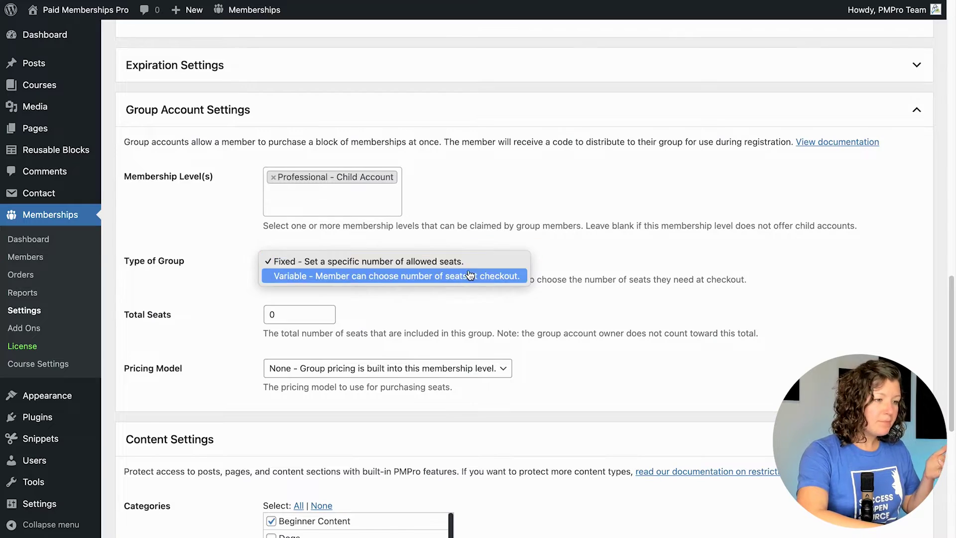
Step: Set Type of Group to 'Variable - Member can choose number of seats at checkout'
click(470, 275)
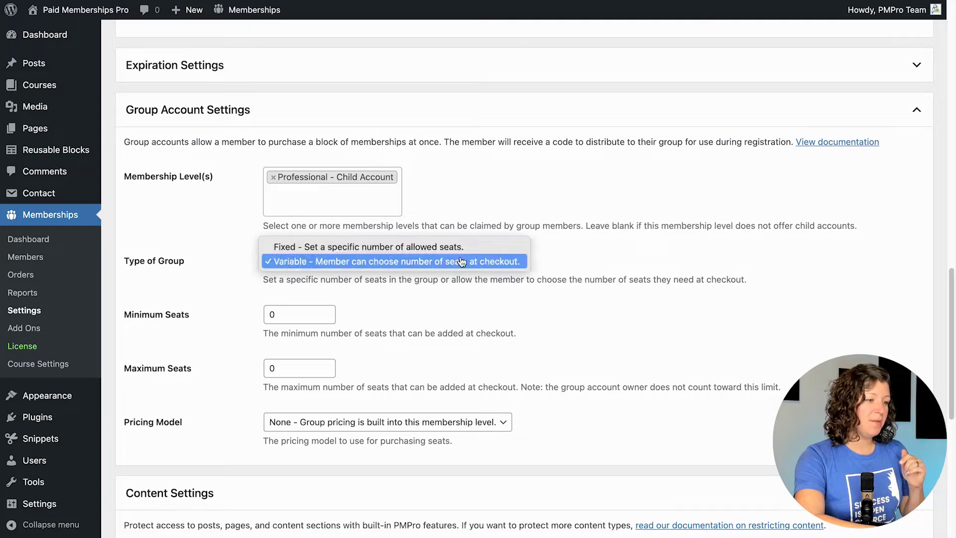
Step: Switch Type of Group back to Fixed with 10 Total Seats
click(302, 248)
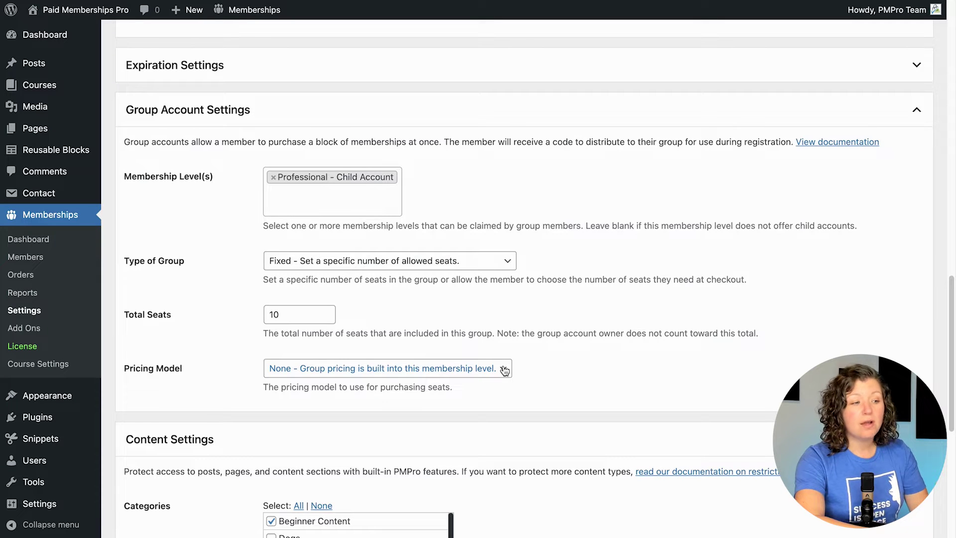
scroll(504, 370, up, 8)
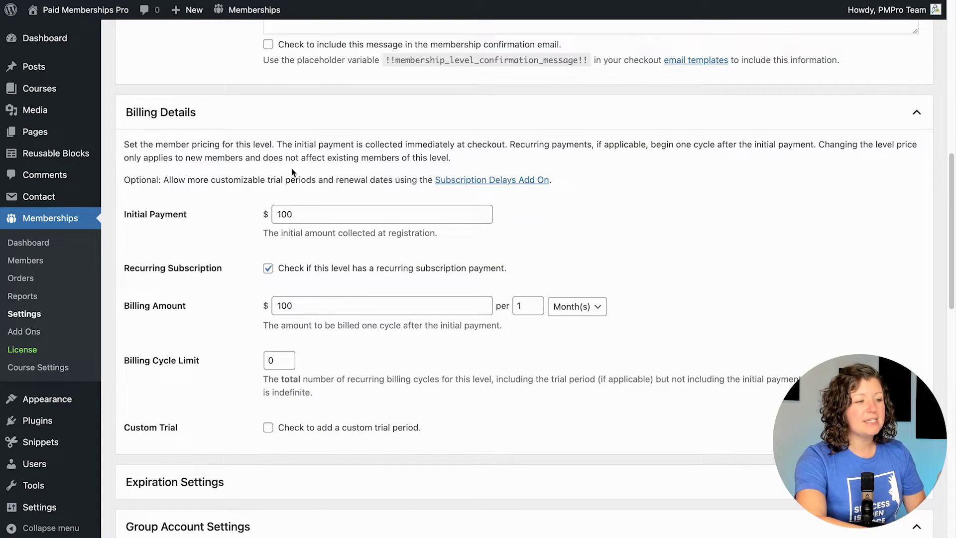
scroll(230, 295, down, 9)
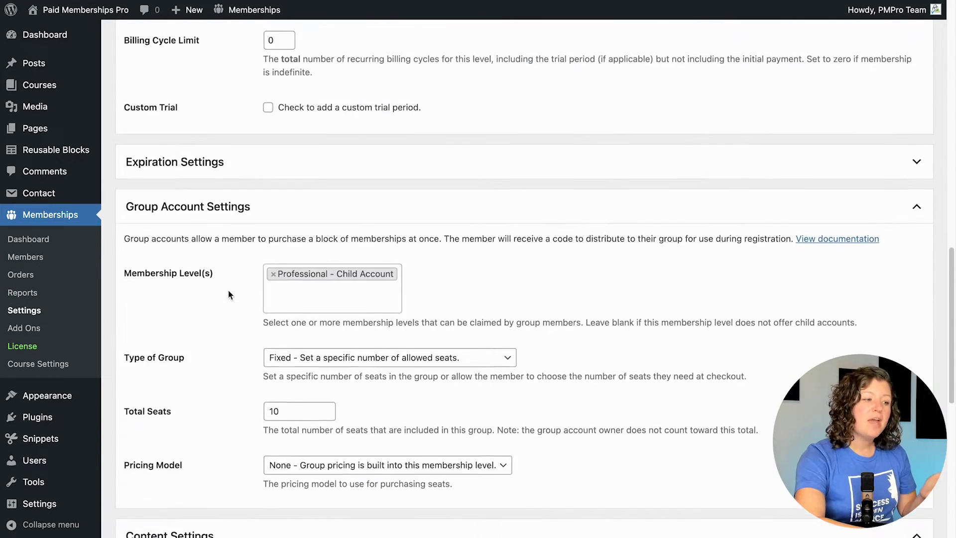
Step: Try the per-seat pricing model, editing the seat cost and reviewing where it applies
scroll(230, 294, down, 1)
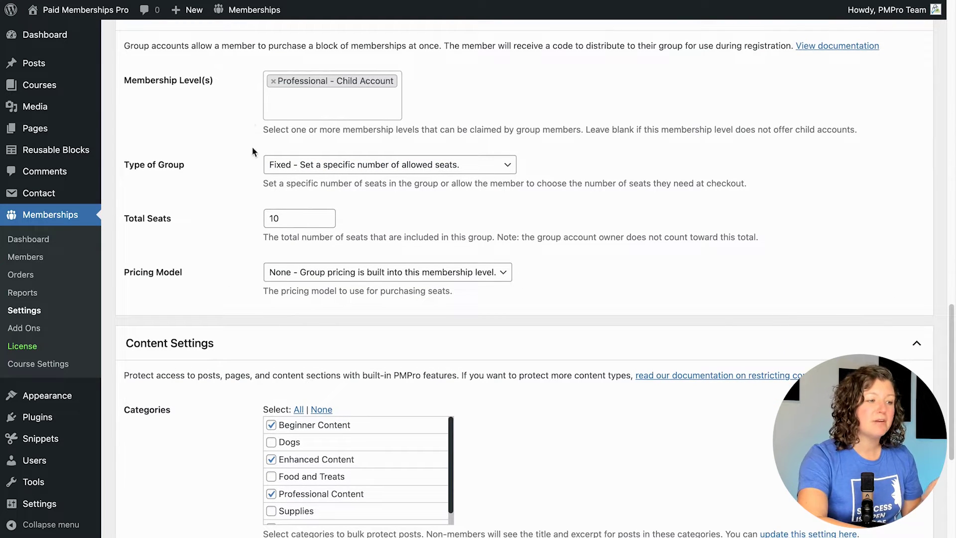
click(339, 272)
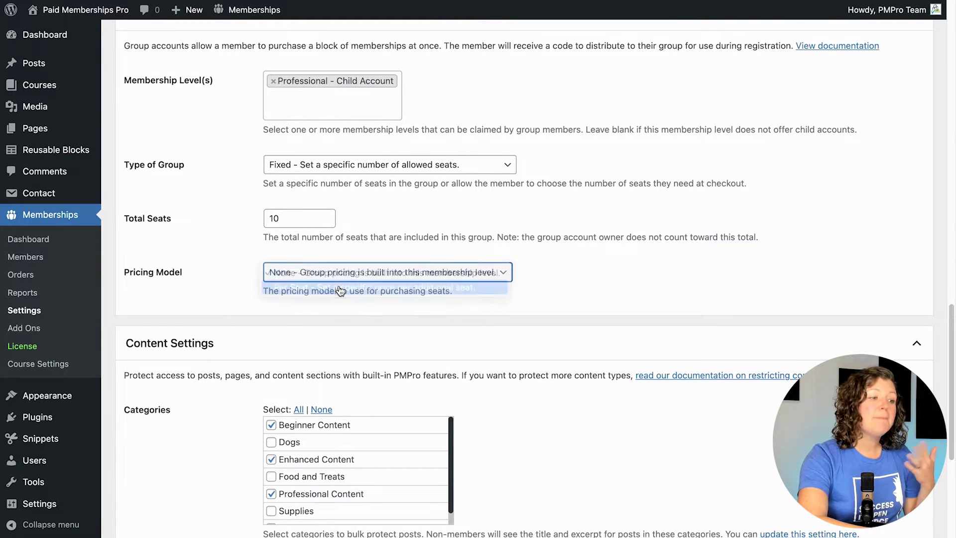
click(428, 283)
scroll(511, 305, down, 1)
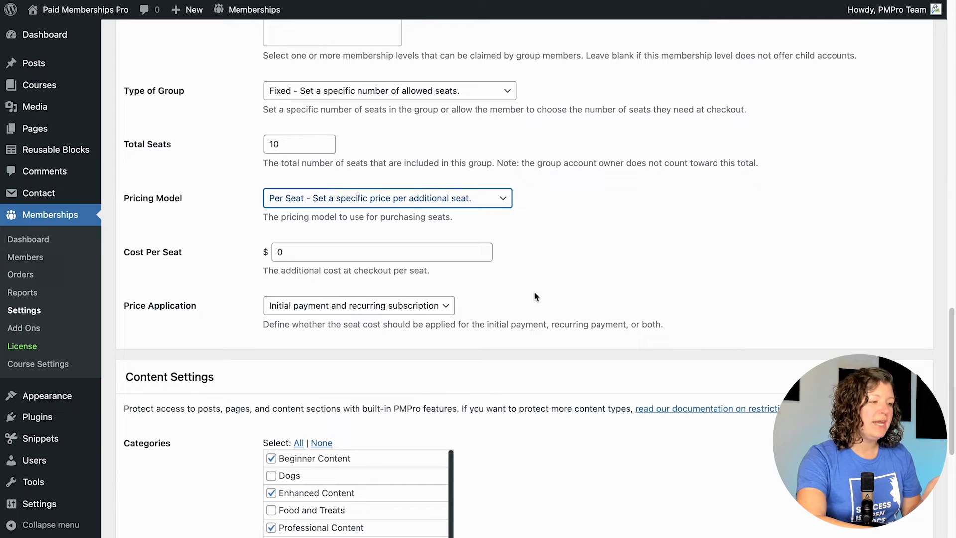
click(277, 251)
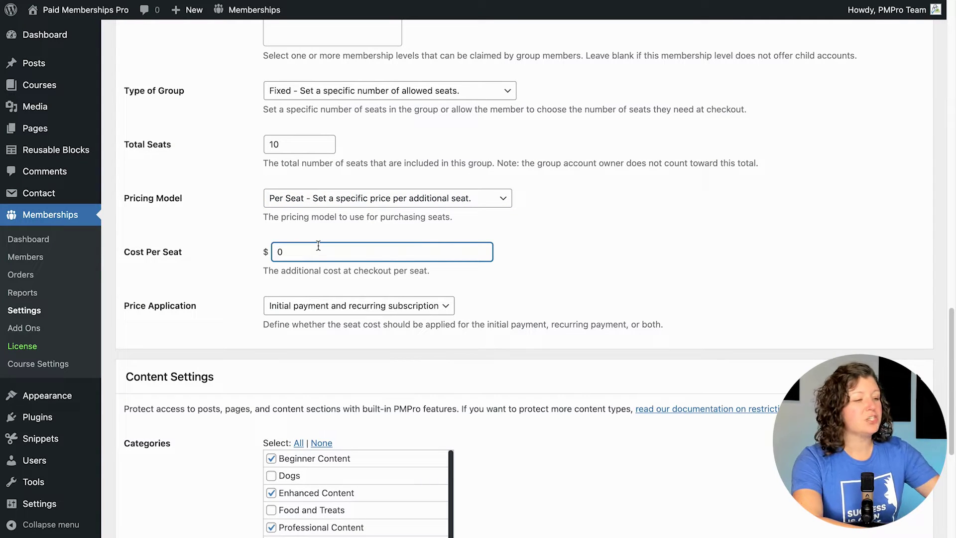
click(240, 263)
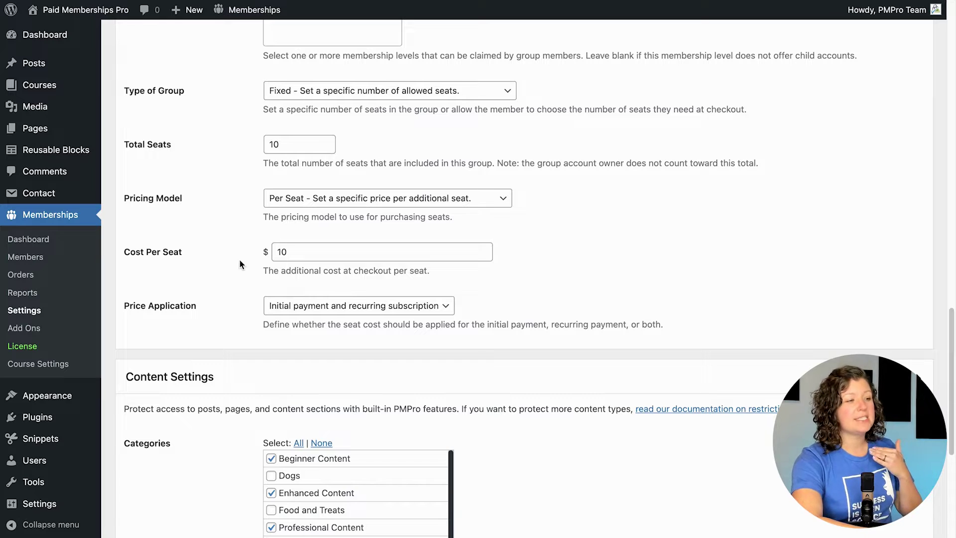
click(328, 308)
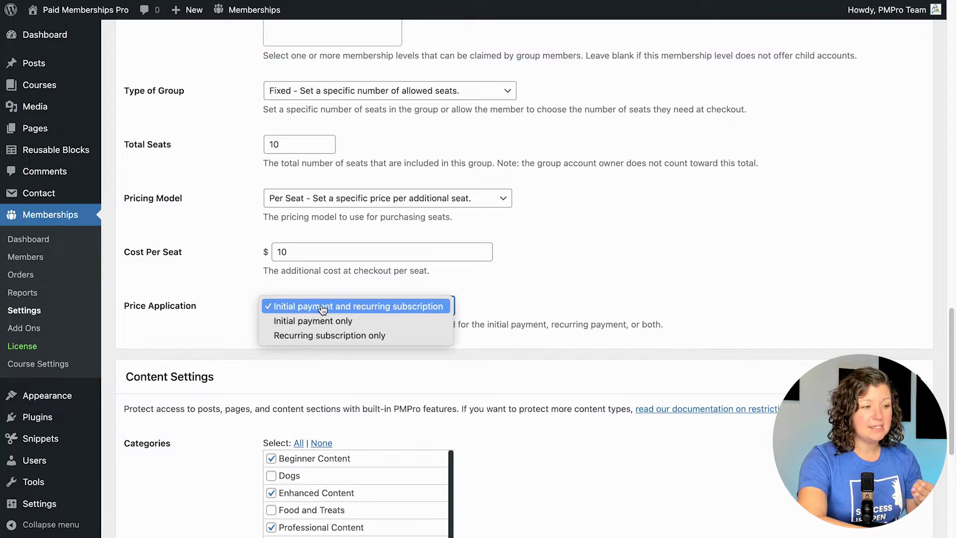
click(241, 296)
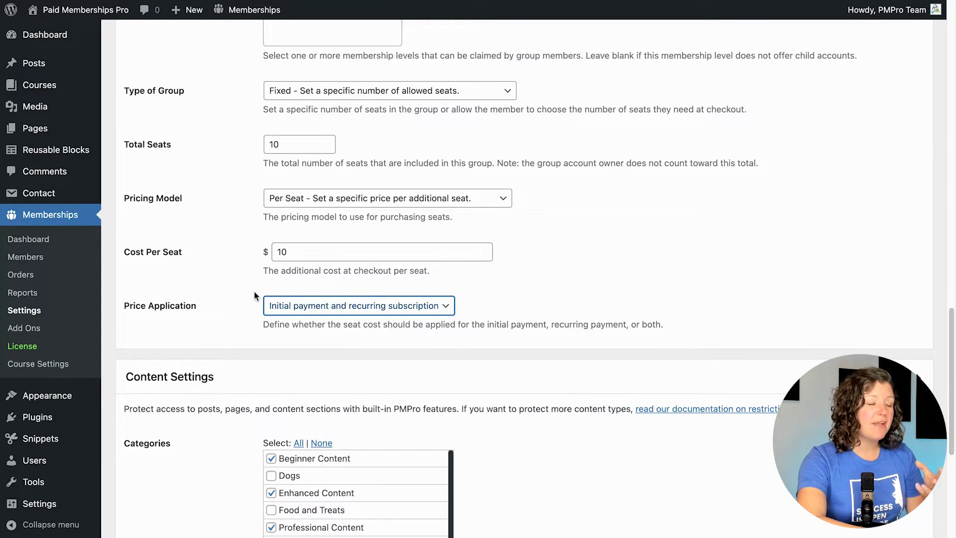
Step: Set Pricing Model to 'None - Group pricing is built into this membership level'
click(393, 198)
click(393, 186)
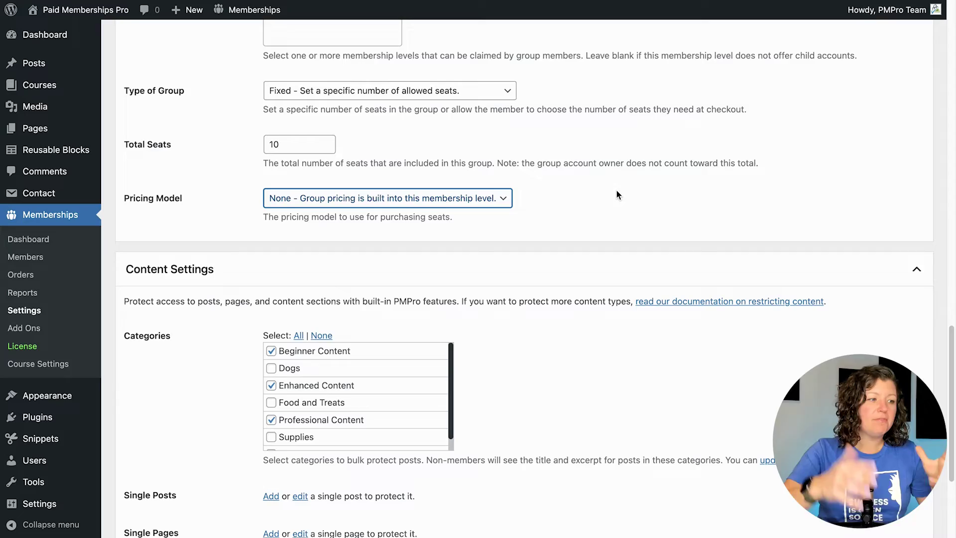
scroll(603, 177, up, 15)
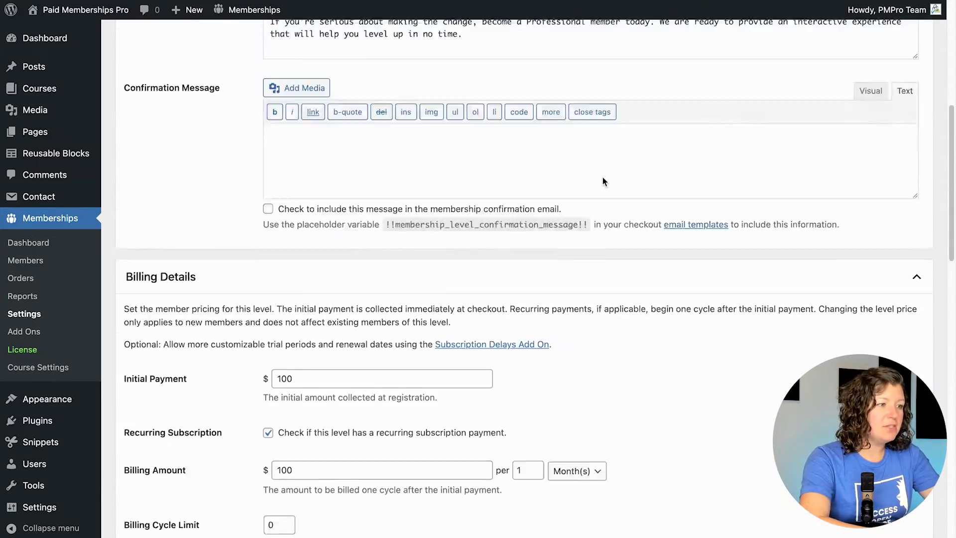
Step: Append the line 'This account includes 10 additional child seats that you can share' to the description
scroll(603, 177, up, 3)
click(505, 157)
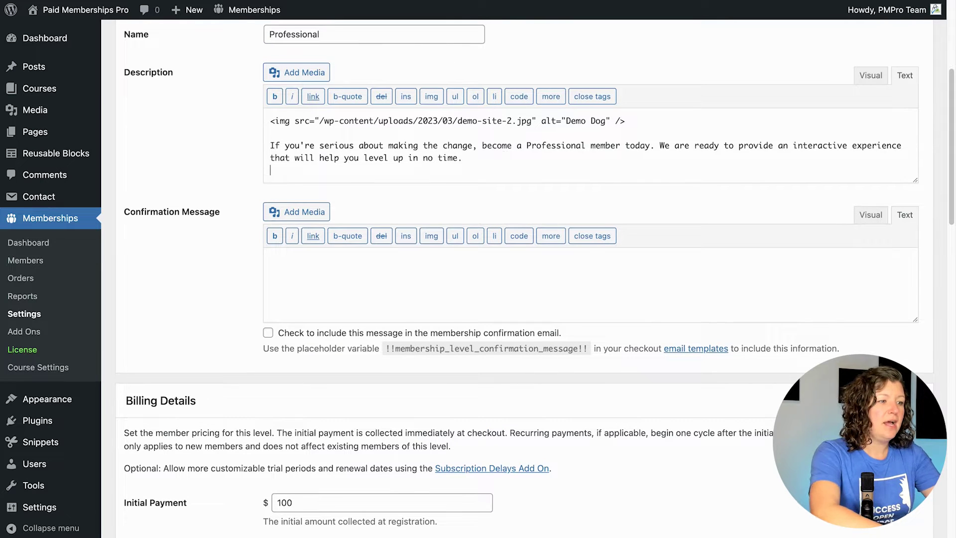
key(Return)
text(This account includes 10 additional child)
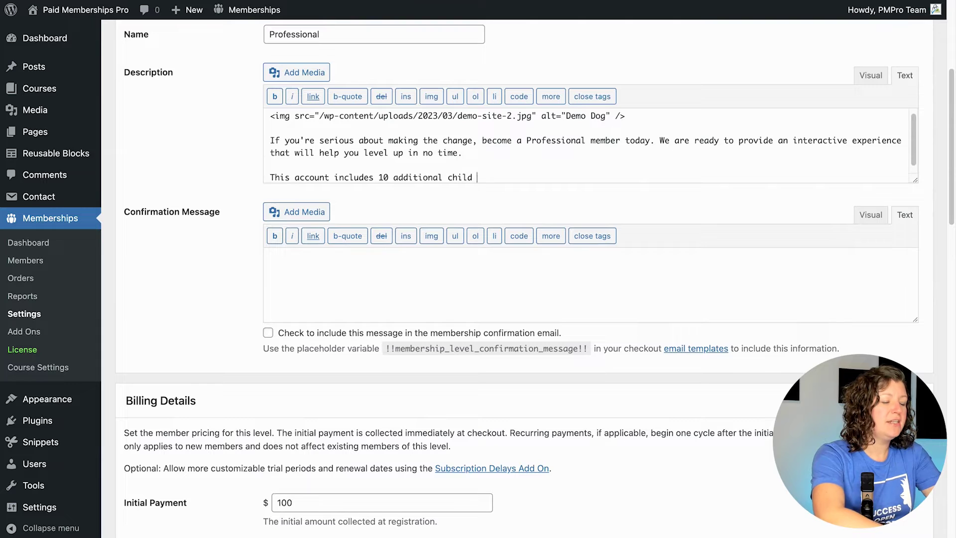
text( seats that yo ucna)
key(BackSpace)
key(BackSpace)
key(BackSpace)
key(BackSpace)
key(BackSpace)
key(BackSpace)
text(u can share to your team.)
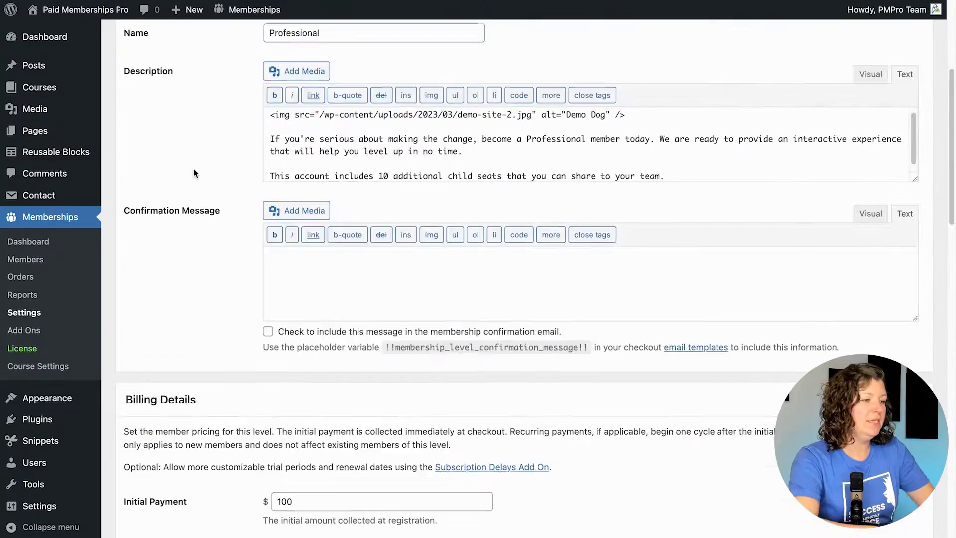
Step: Save the Professional level and view the Levels Page on the live site
scroll(194, 174, down, 20)
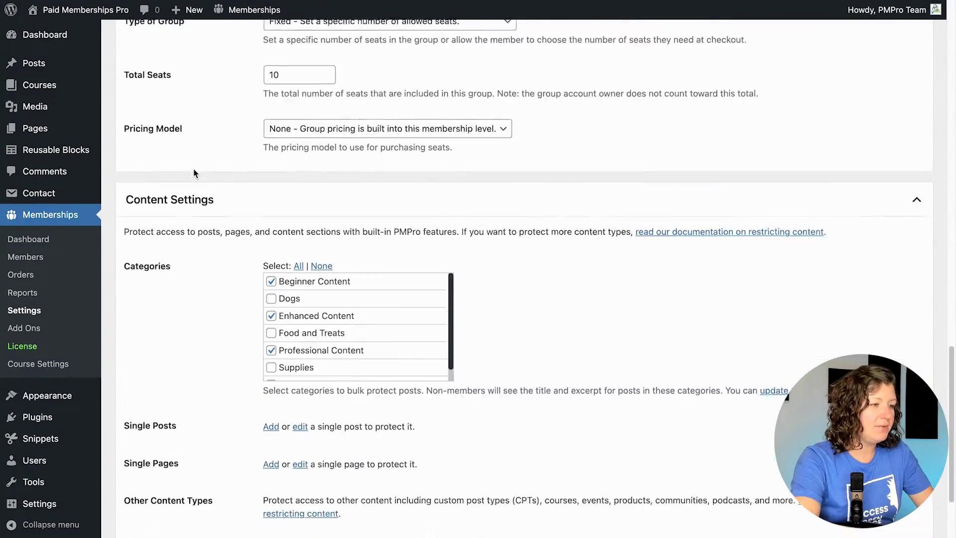
click(142, 471)
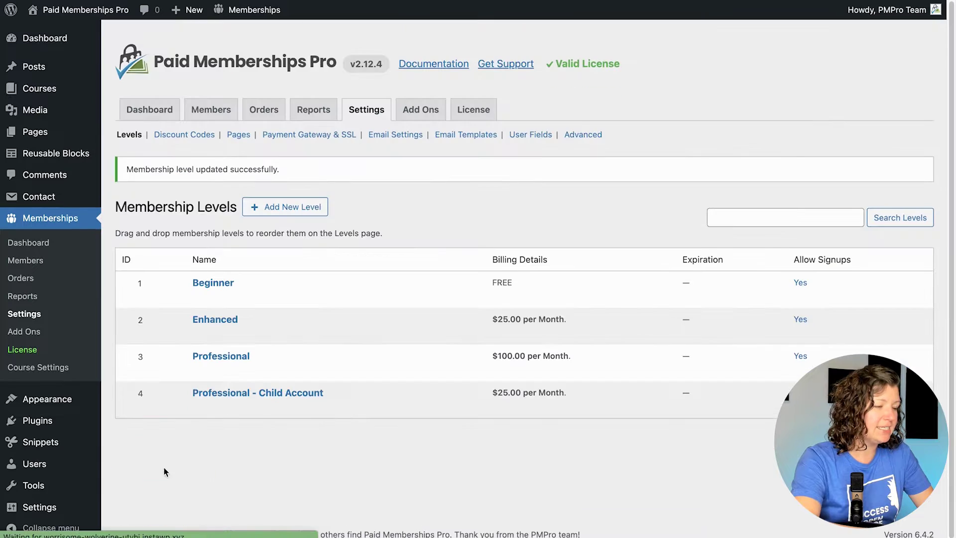
click(239, 134)
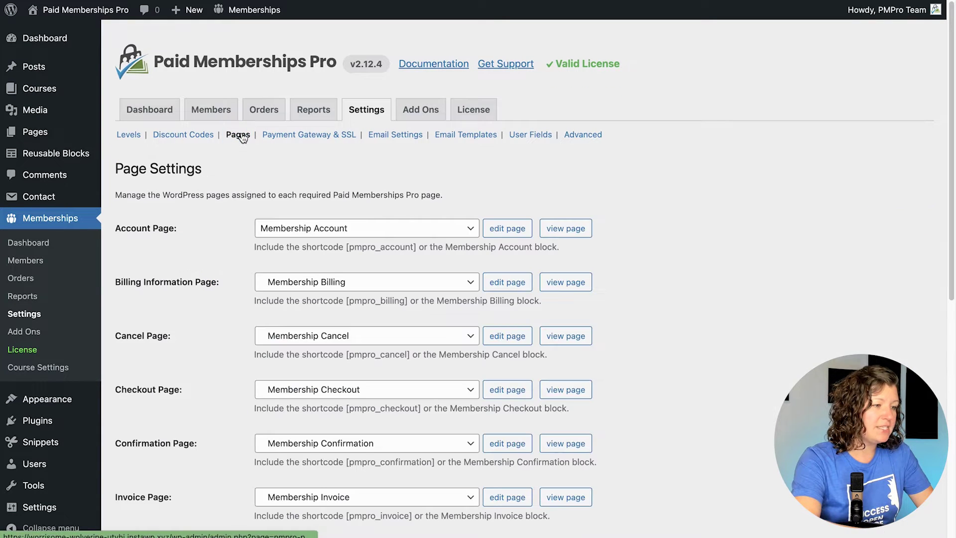
scroll(265, 151, down, 5)
click(565, 356)
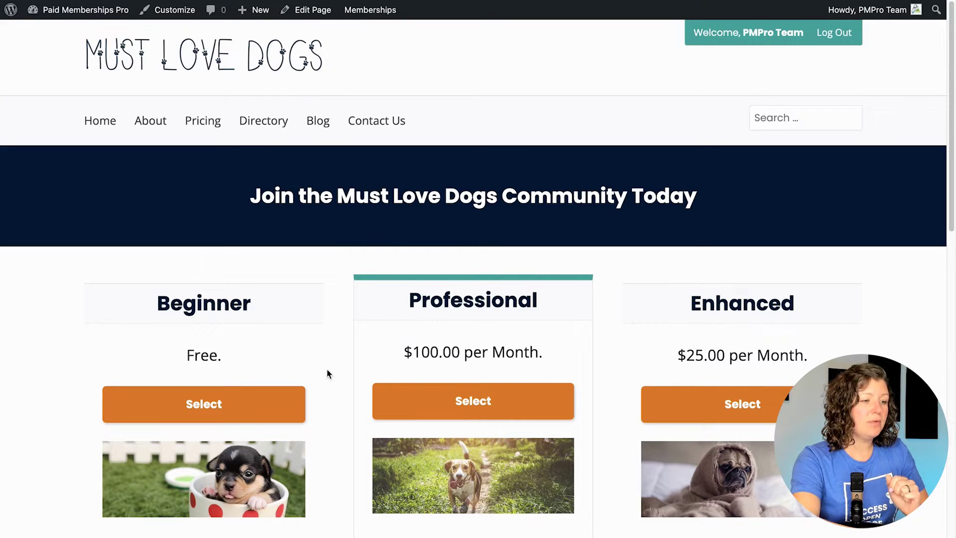
Step: Select the Professional membership on the pricing page and review its seat details at checkout
scroll(331, 393, down, 5)
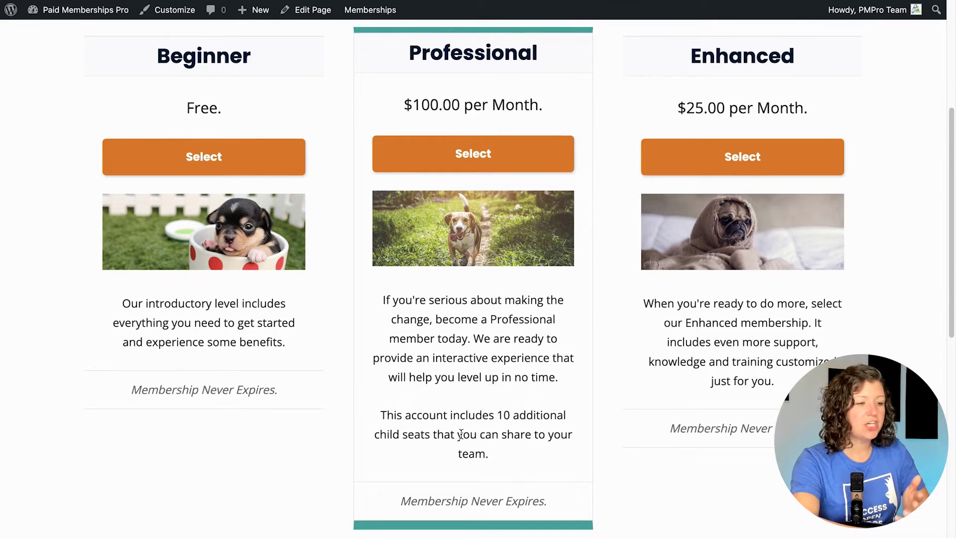
click(469, 164)
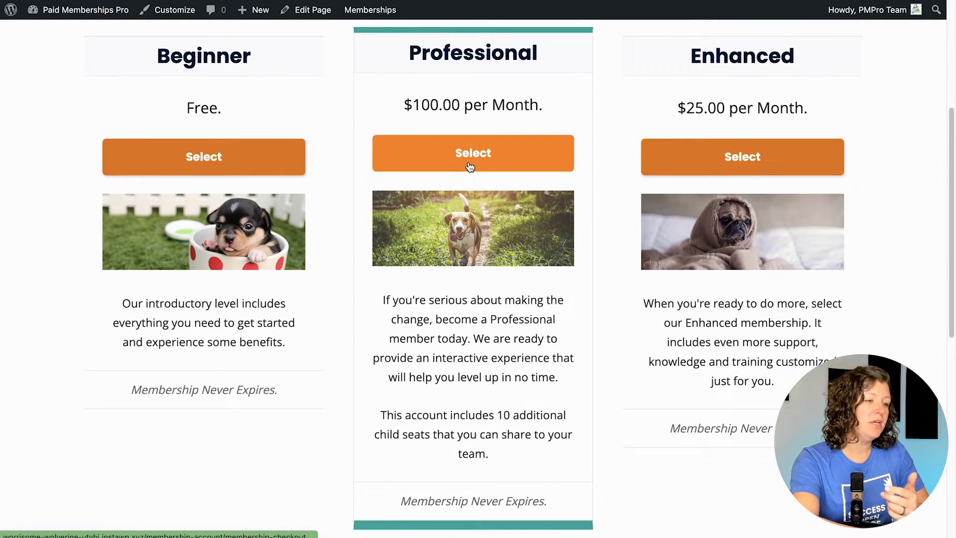
scroll(469, 167, down, 10)
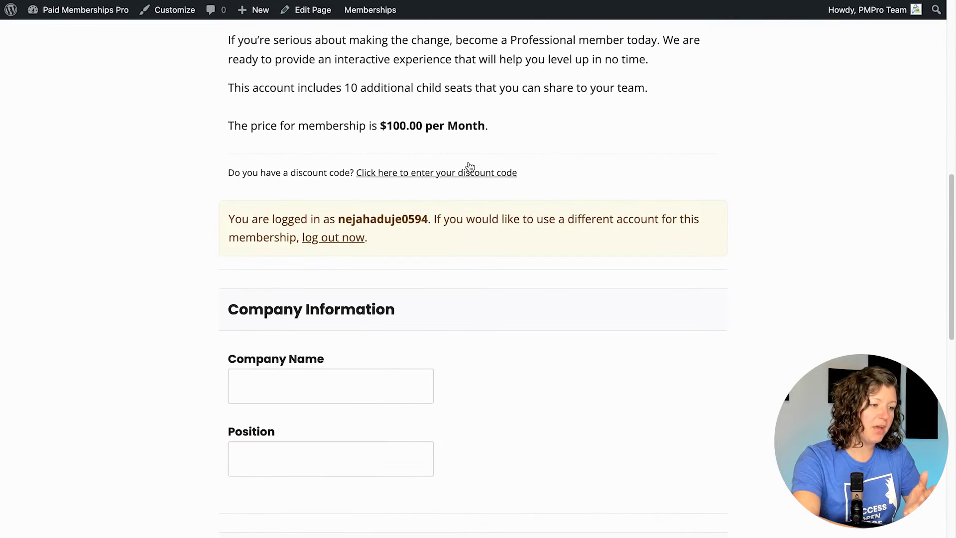
scroll(469, 166, up, 1)
drag(229, 100, 536, 141)
click(532, 143)
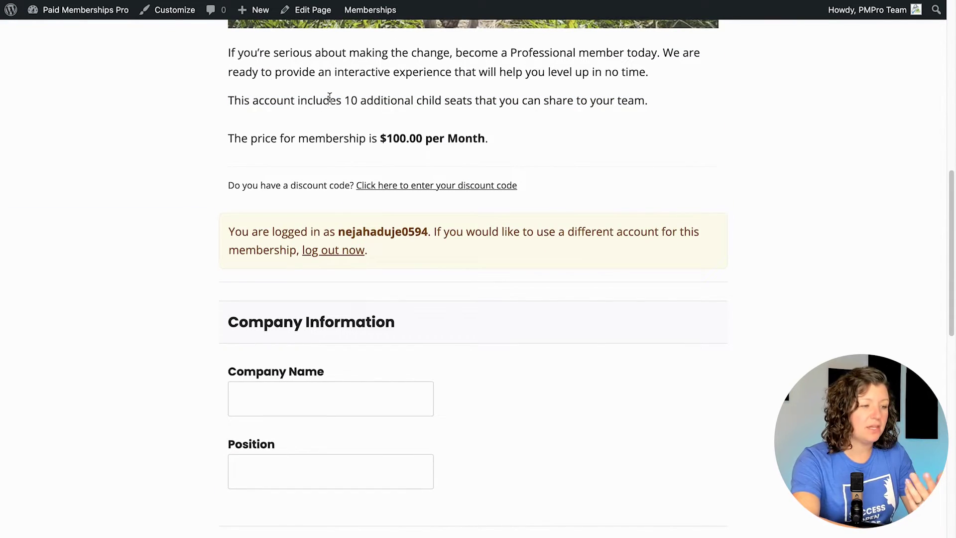
scroll(331, 98, down, 4)
Step: Enter company 'Paid Memberships Pro' and position 'Managing Director' on the checkout form
click(273, 200)
text(Paid Memberships Pro)
key(Tab)
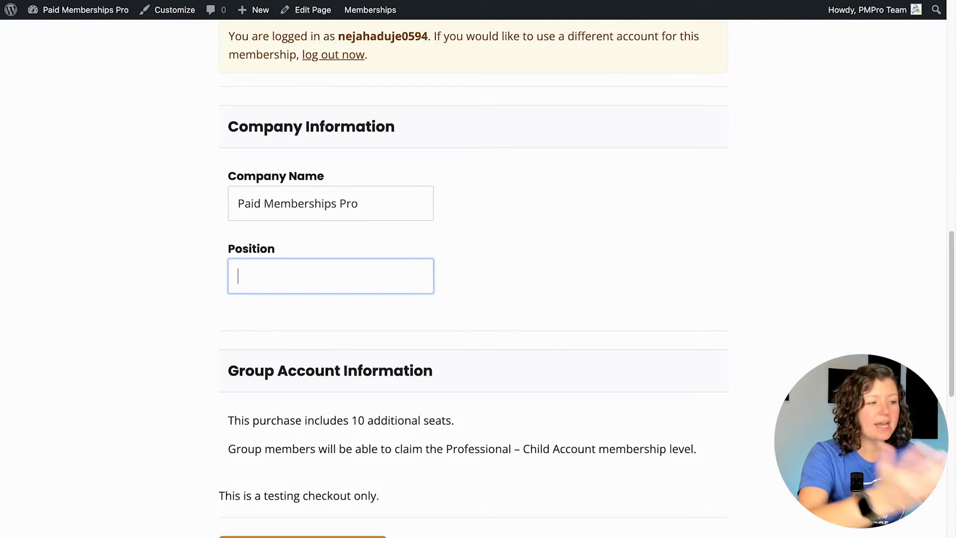
text(Managing Direct)
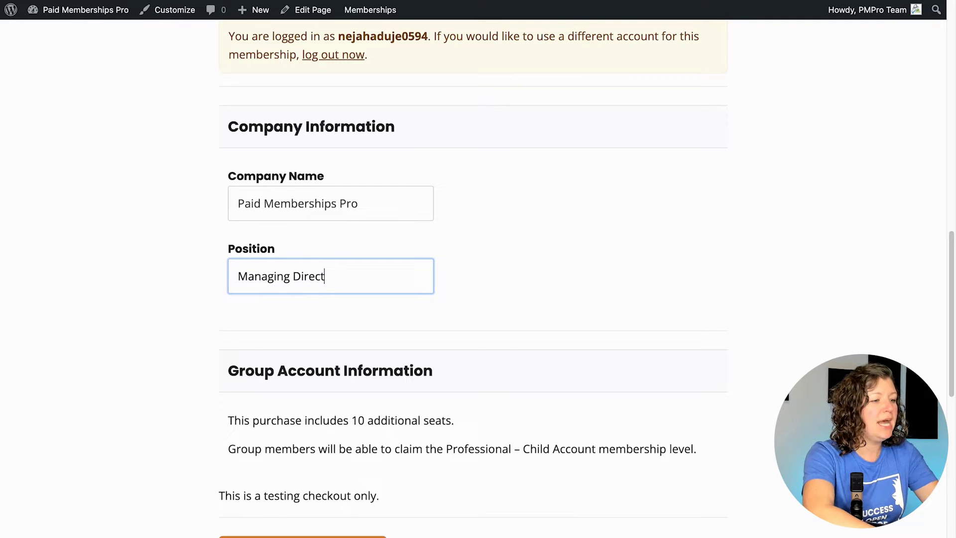
text(or)
click(166, 177)
Step: Review the Professional – Child Account seats and submit the checkout
scroll(167, 177, down, 5)
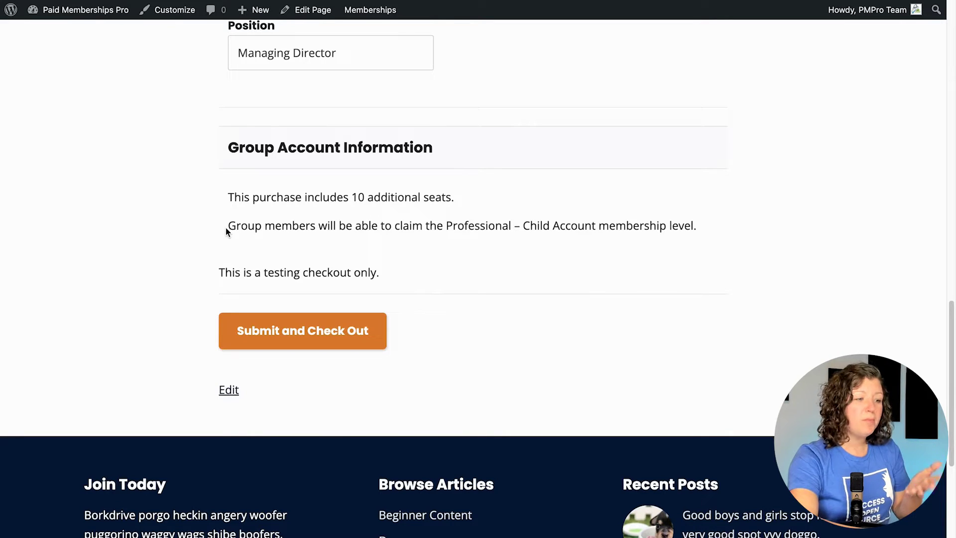
drag(446, 224, 591, 224)
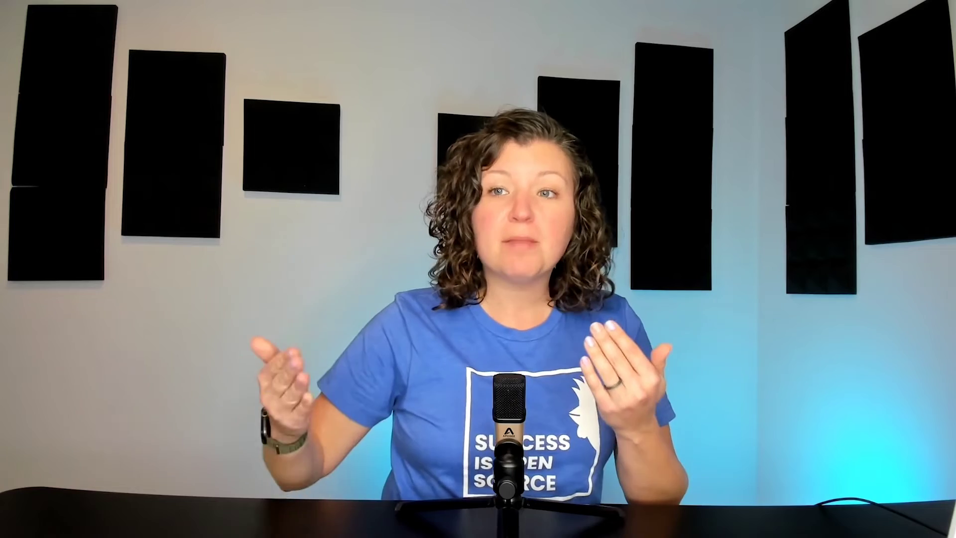
click(341, 337)
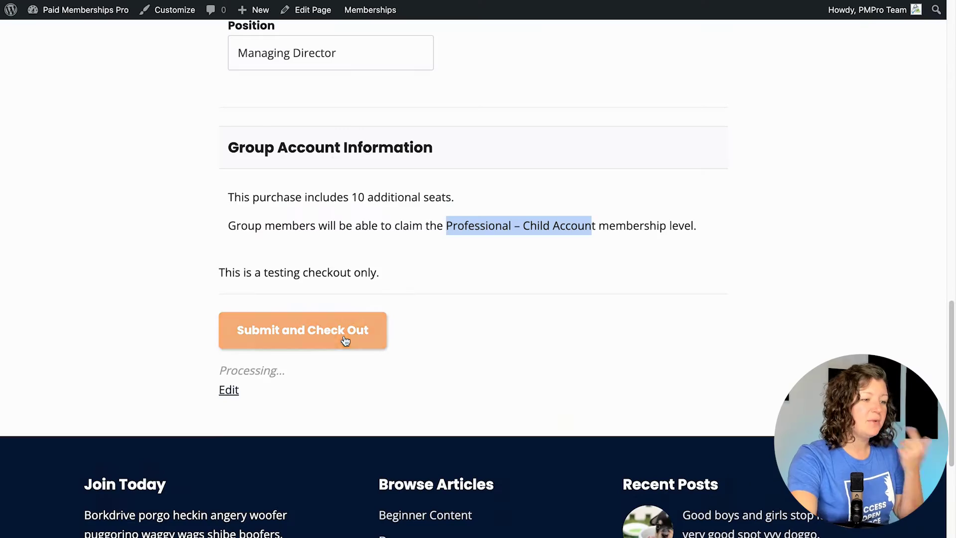
Step: Review the Professional checkout confirmation and invoice, then go to the membership account page
scroll(368, 319, down, 5)
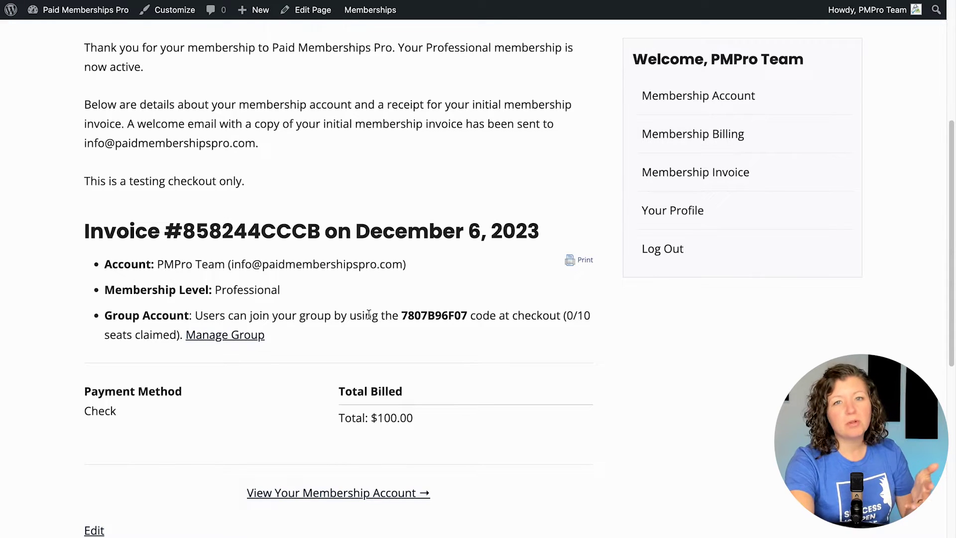
scroll(369, 313, down, 1)
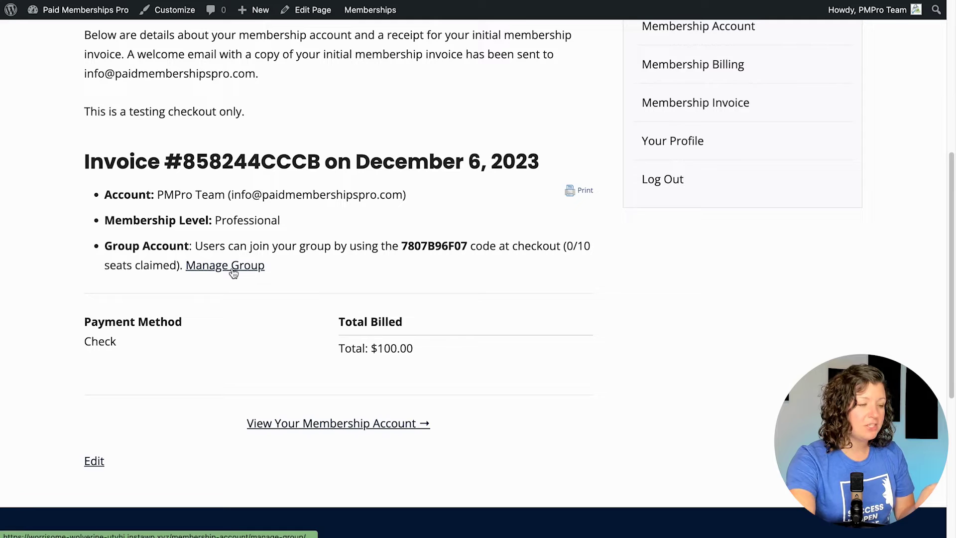
click(351, 427)
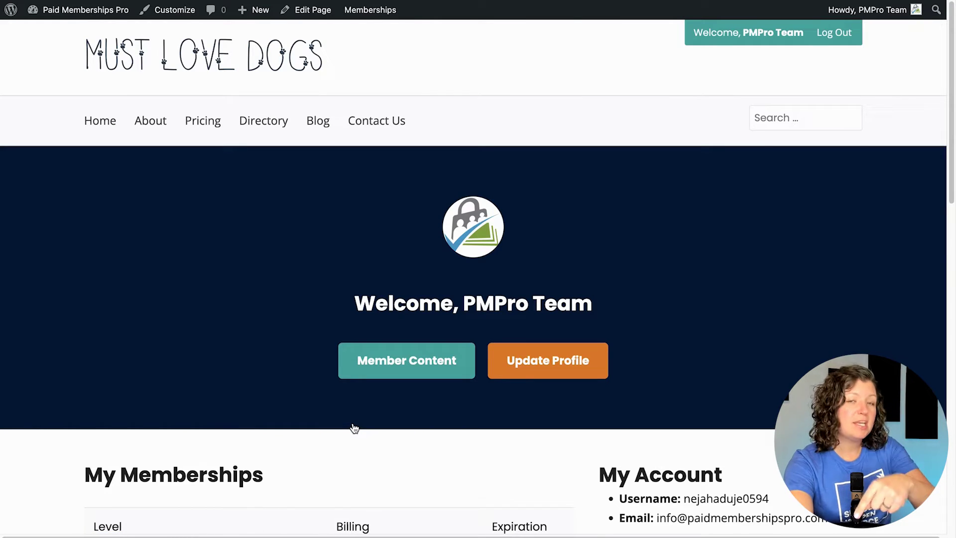
Step: Scroll the account page and open the Manage Group page for group 1, showing 0/10 members
scroll(252, 303, down, 5)
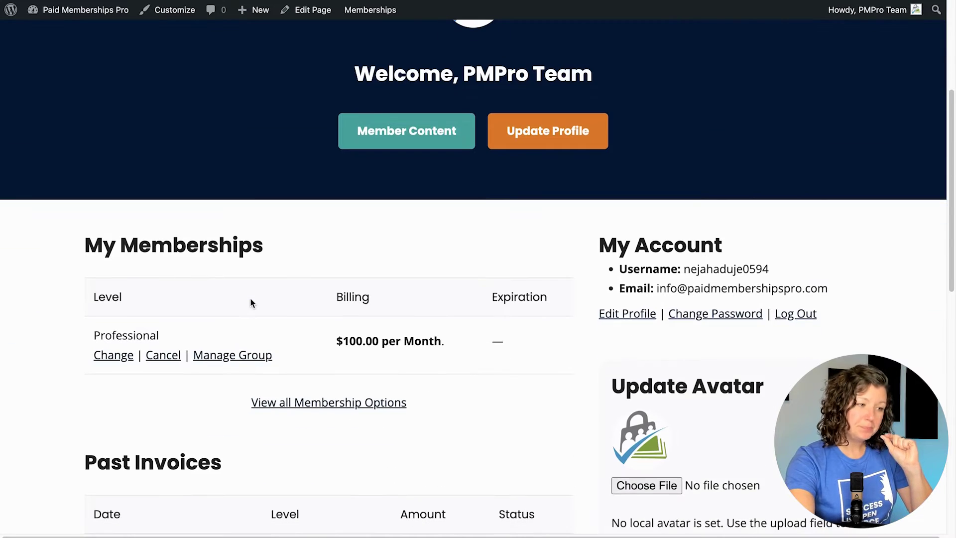
scroll(252, 303, down, 2)
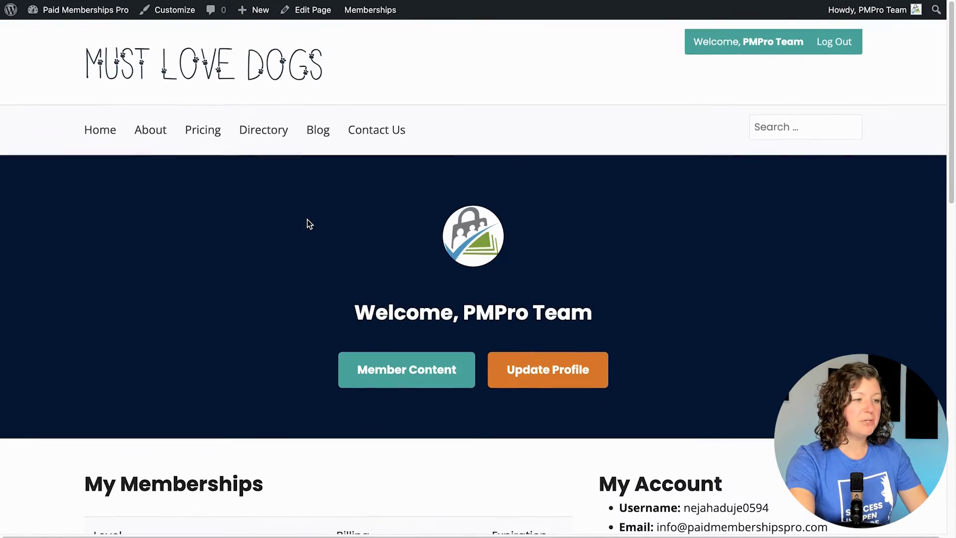
scroll(307, 223, down, 4)
scroll(307, 222, down, 3)
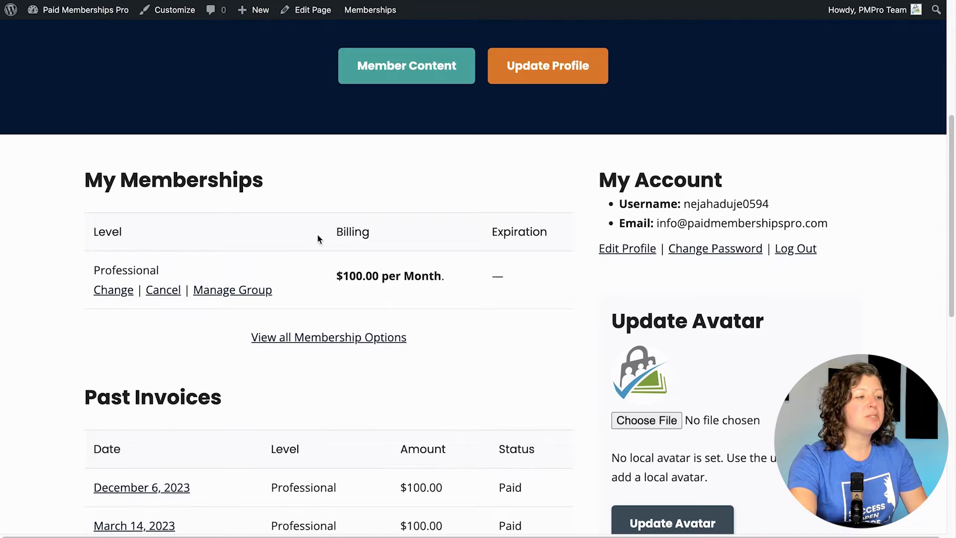
scroll(192, 279, down, 2)
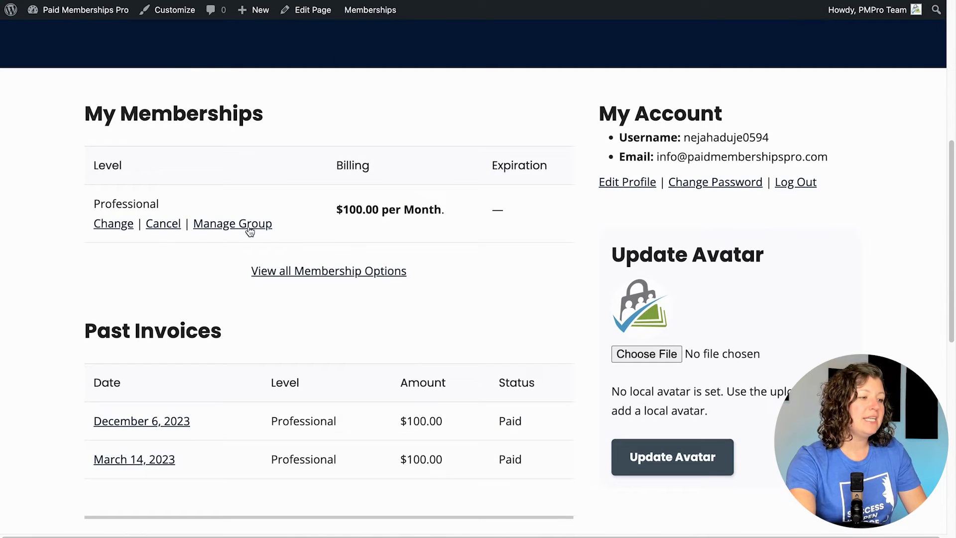
click(254, 225)
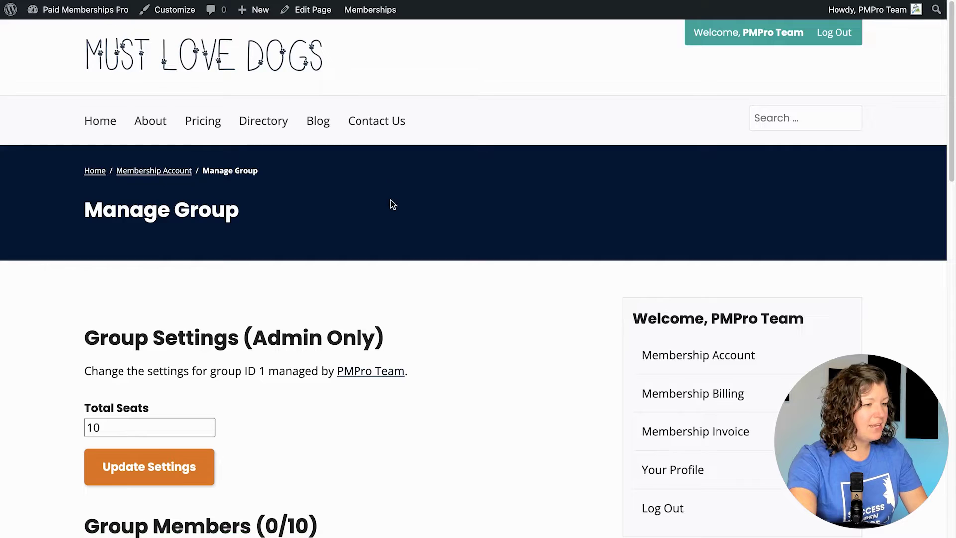
scroll(379, 224, down, 4)
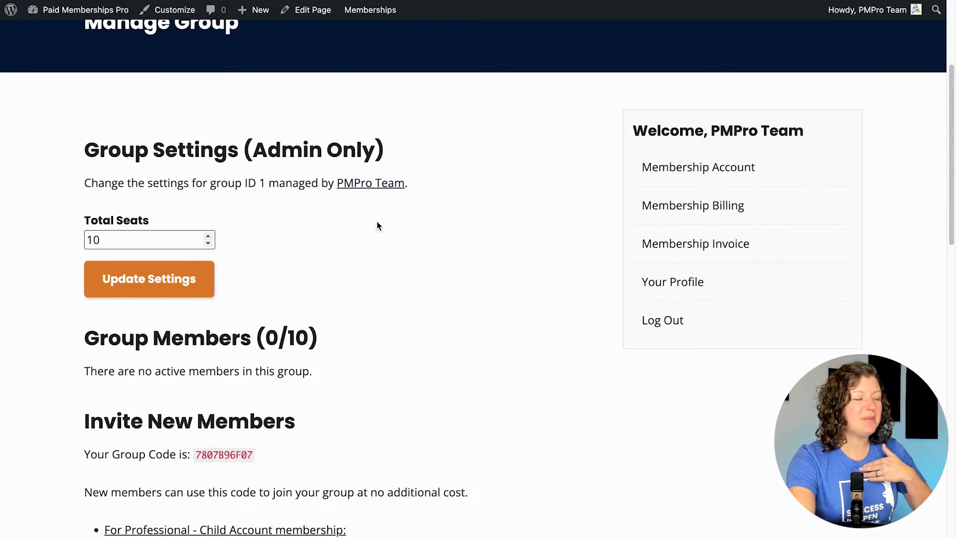
drag(84, 149, 271, 264)
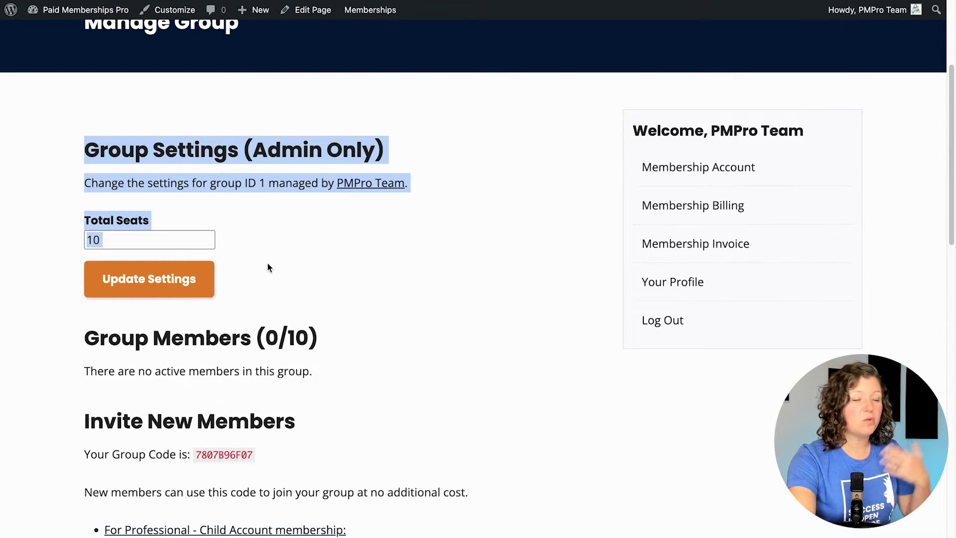
click(268, 263)
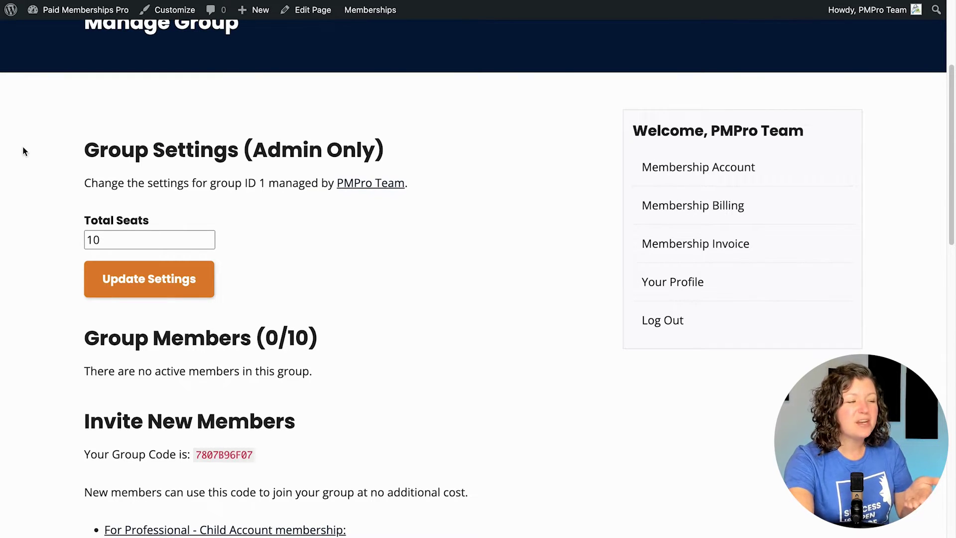
scroll(29, 155, down, 3)
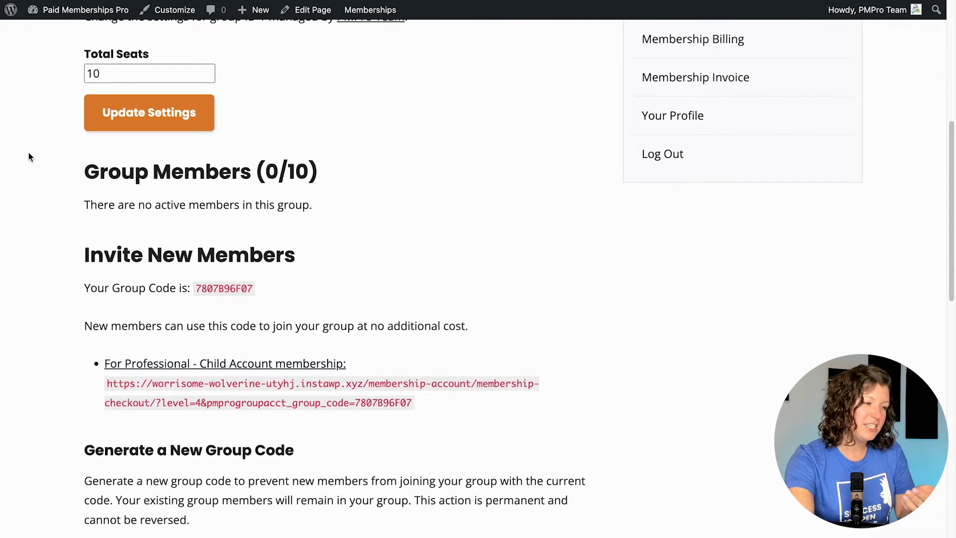
scroll(28, 157, down, 3)
scroll(64, 120, up, 1)
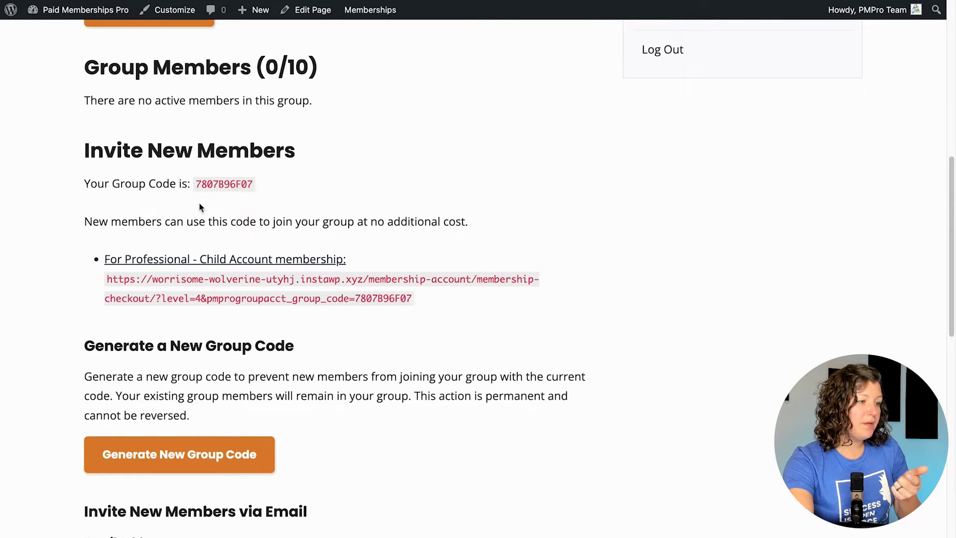
double_click(218, 182)
click(148, 205)
scroll(159, 189, down, 1)
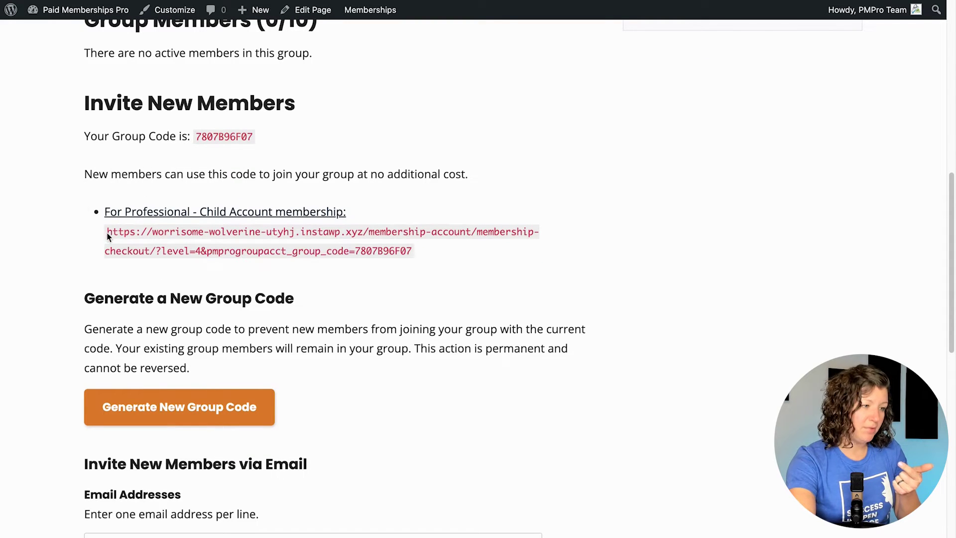
right_click(198, 211)
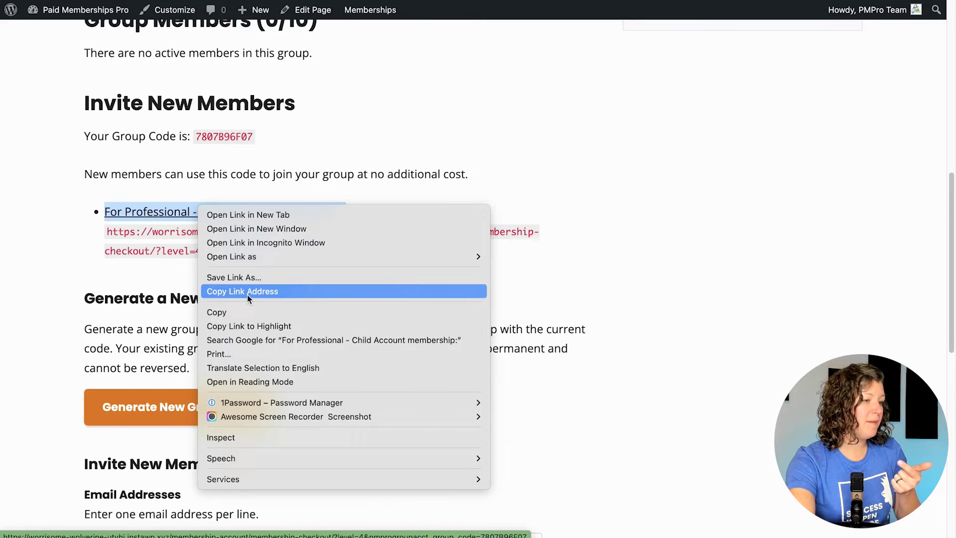
Step: Copy the invite link and load it in a new private Incognito window
click(244, 293)
click(31, 1)
mouse_move(111, 1)
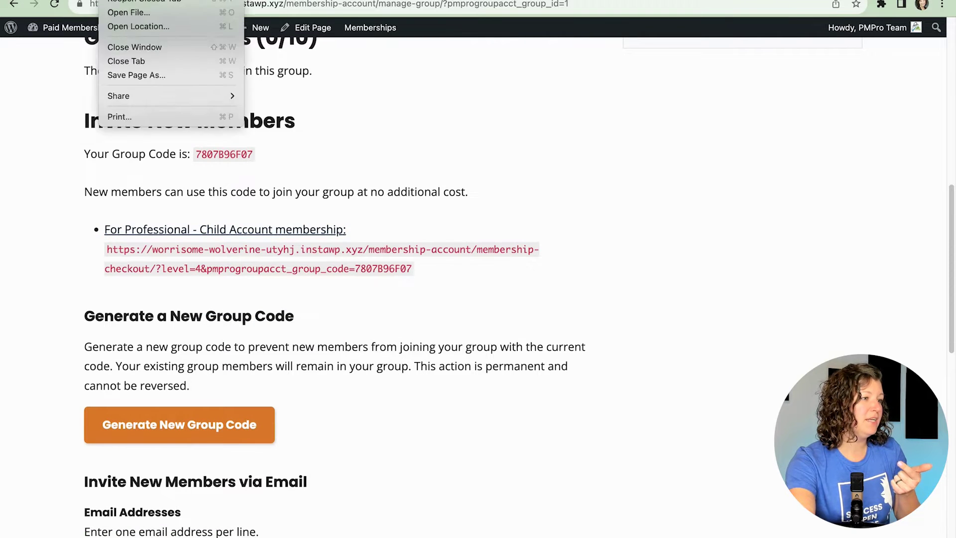
key(super+shift+n)
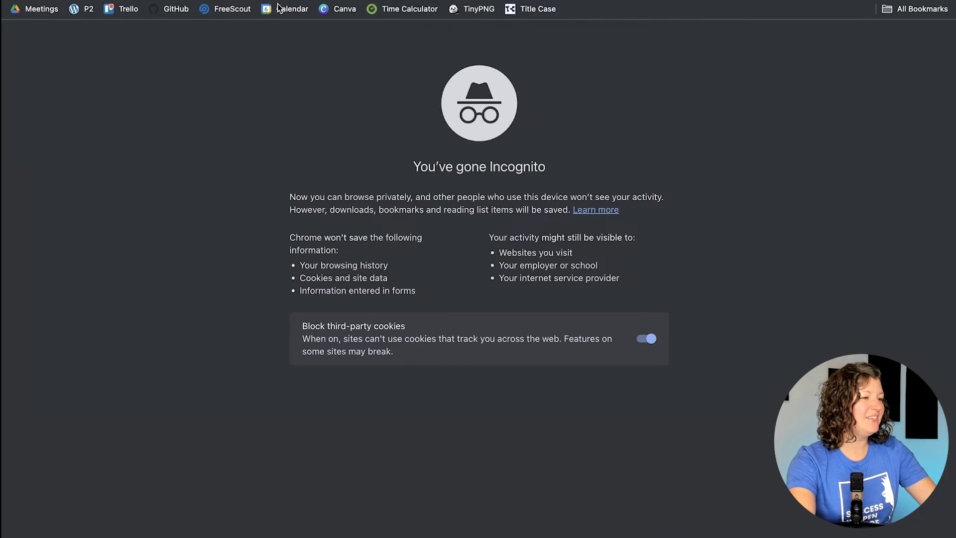
key(super+v)
key(Return)
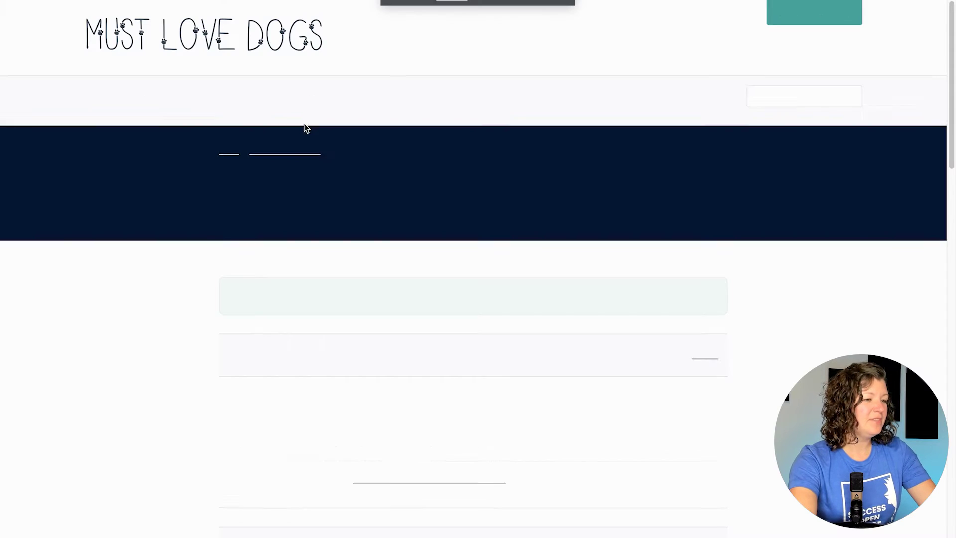
scroll(503, 152, down, 3)
scroll(504, 153, down, 2)
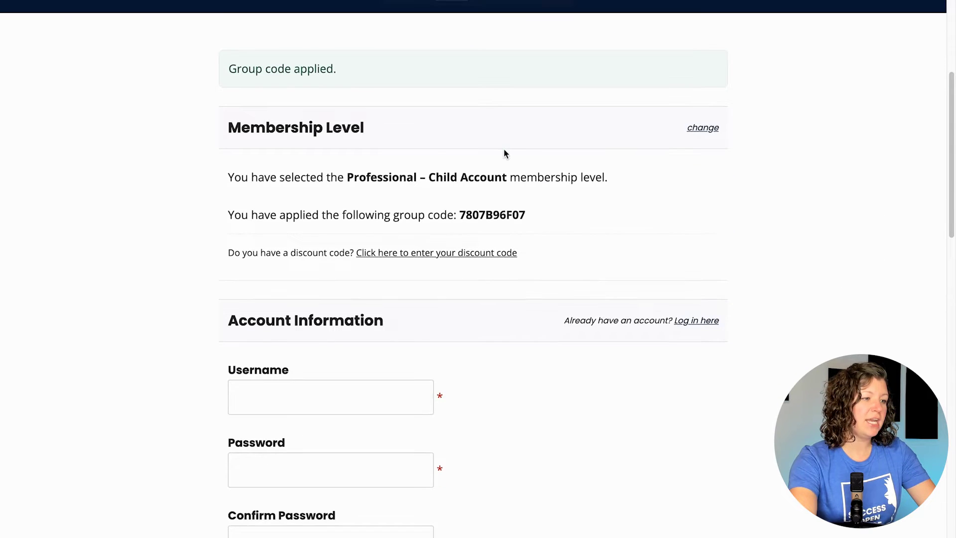
scroll(465, 237, up, 5)
scroll(459, 241, down, 6)
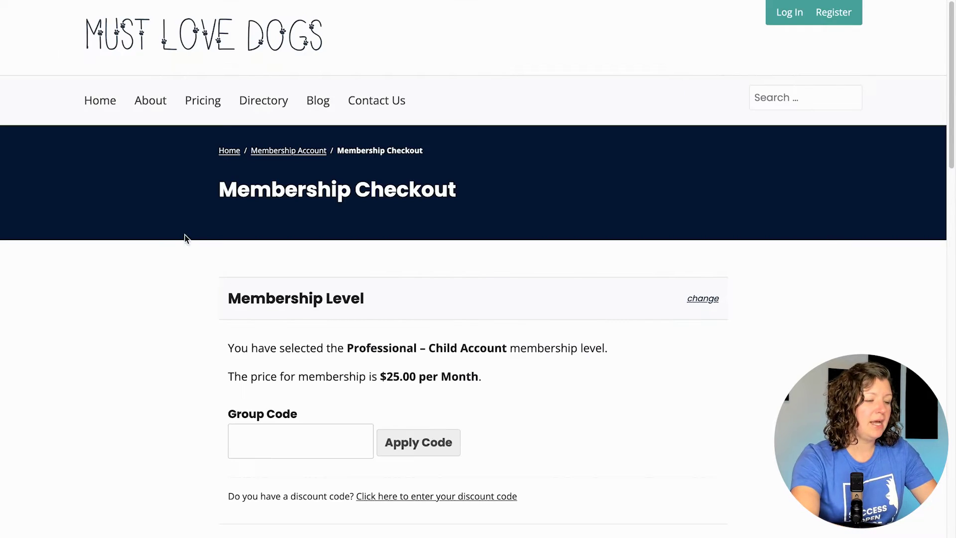
scroll(170, 252, down, 5)
scroll(165, 255, down, 1)
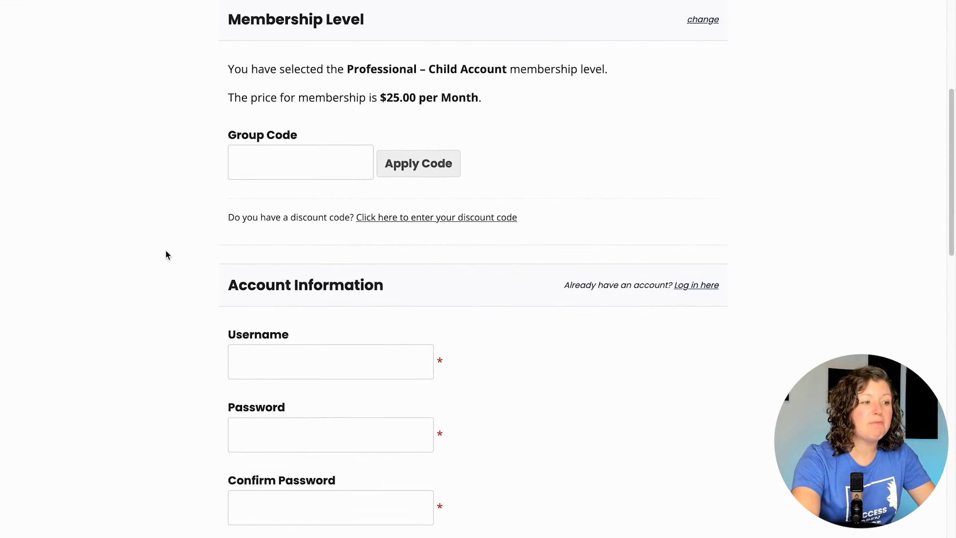
click(273, 158)
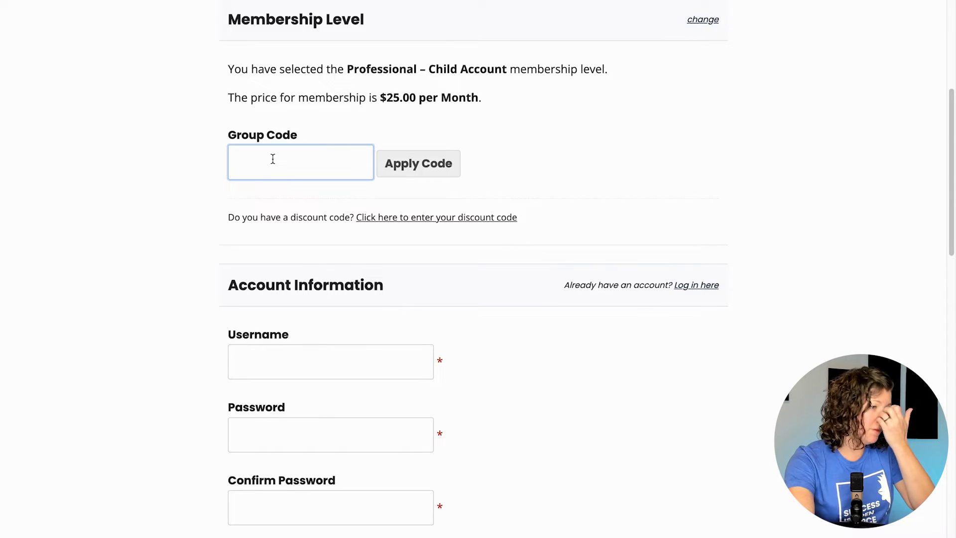
key(ctrl+v)
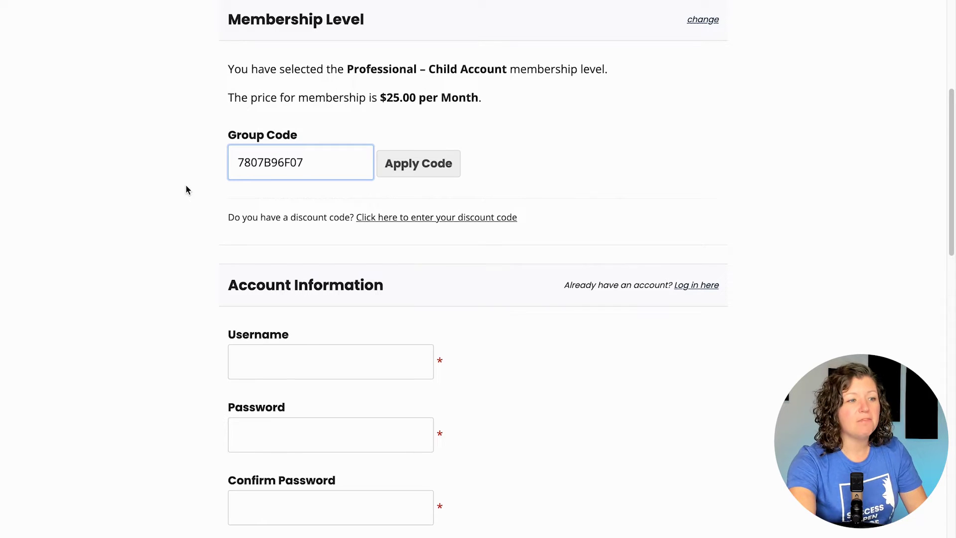
Step: Apply the group code, then enter the new member's username and password, with the password confirmed
click(427, 165)
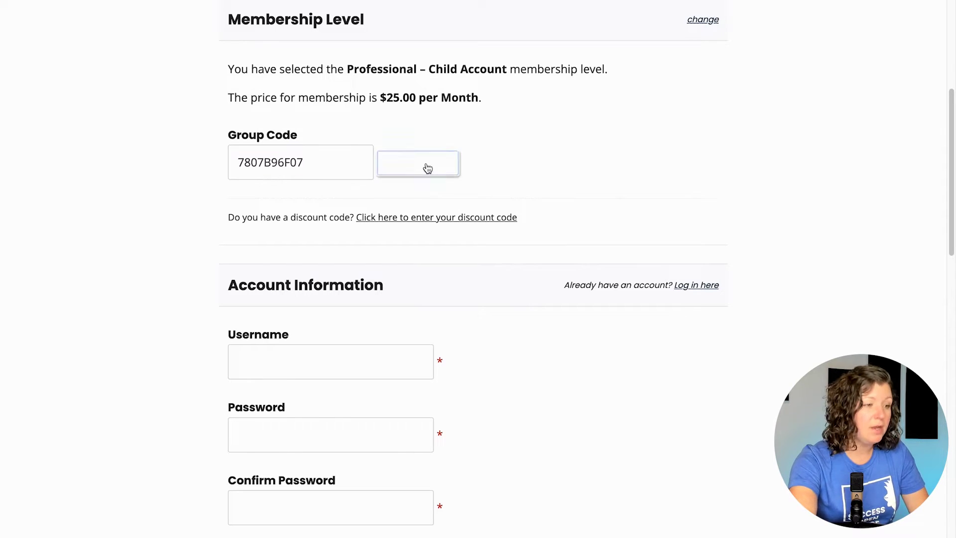
scroll(178, 199, down, 5)
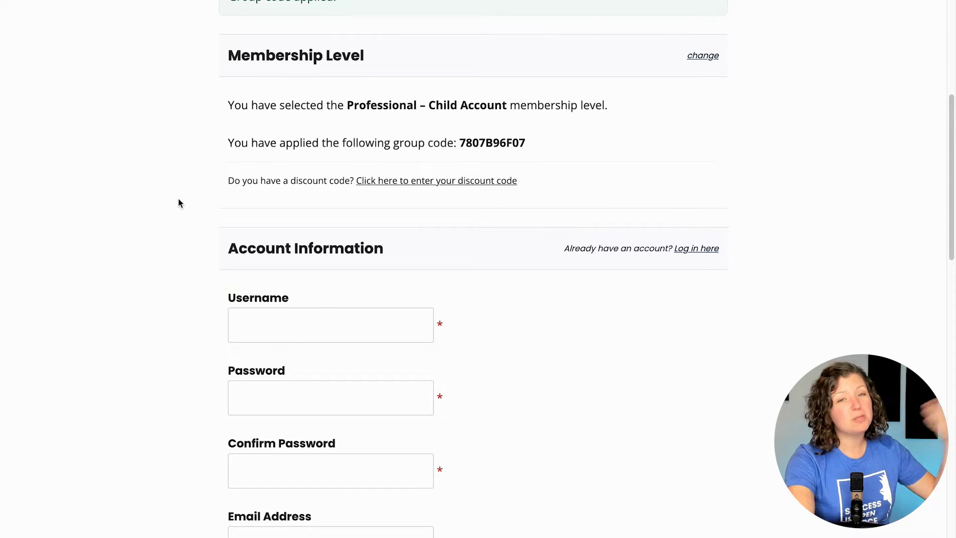
click(271, 322)
text(kimtestgroups)
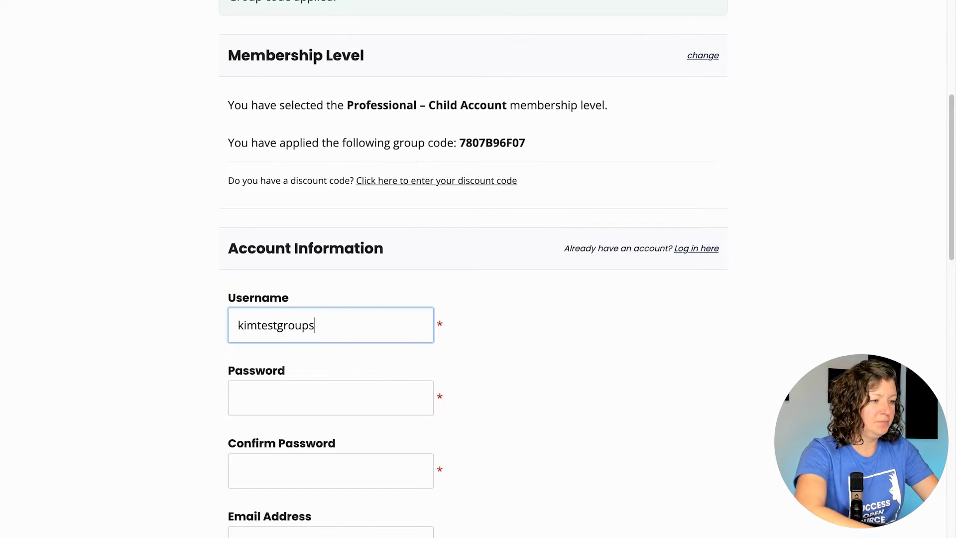
key(ctrl+a)
key(ctrl+v)
scroll(490, 324, down, 3)
key(Tab)
key(ctrl+v)
key(Tab)
Step: Enter the new member's email address and fill in Confirm Email with it
key(ctrl+v)
text(@)
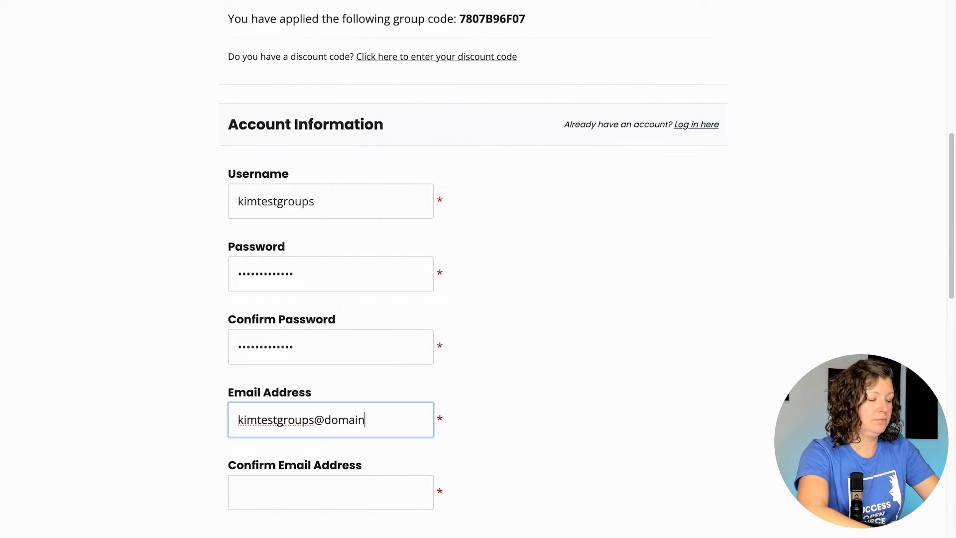
key(ctrl+shift+Left)
key(BackSpace)
text(paidn)
key(BackSpace)
text(membershipspro.com)
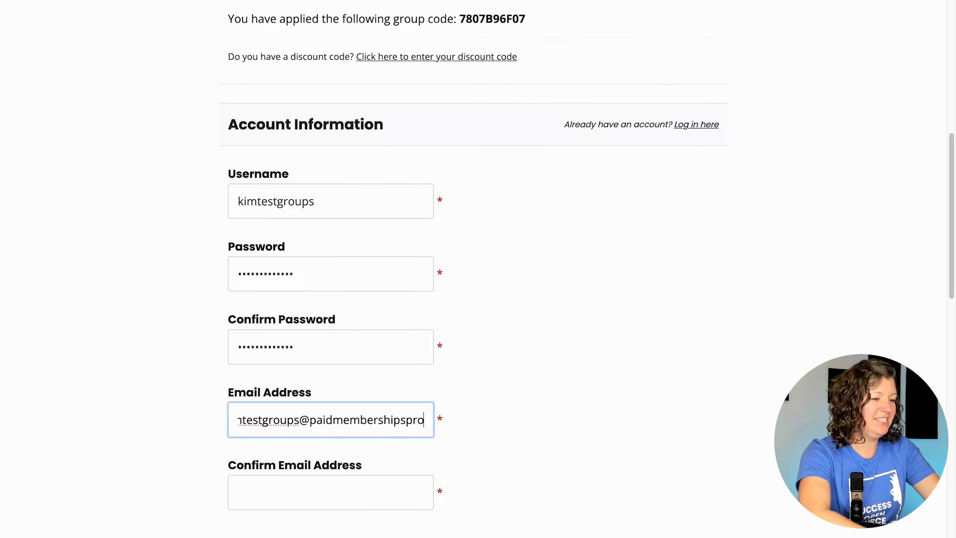
key(ctrl+a)
key(ctrl+c)
key(Tab)
scroll(548, 299, down, 7)
key(ctrl+v)
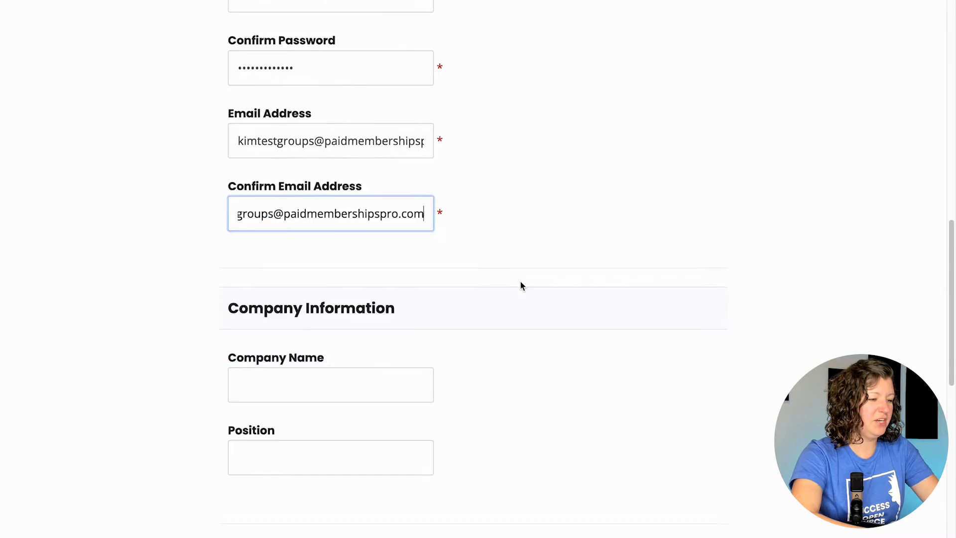
Step: Set the Company Name to Paid Memberships Pro
click(326, 305)
text(Paid)
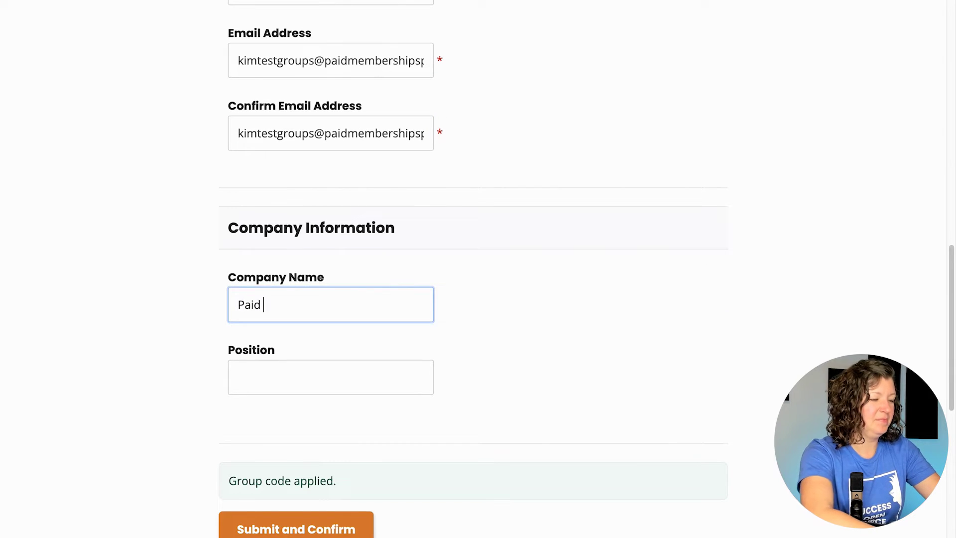
text( Memberships Pro)
click(330, 377)
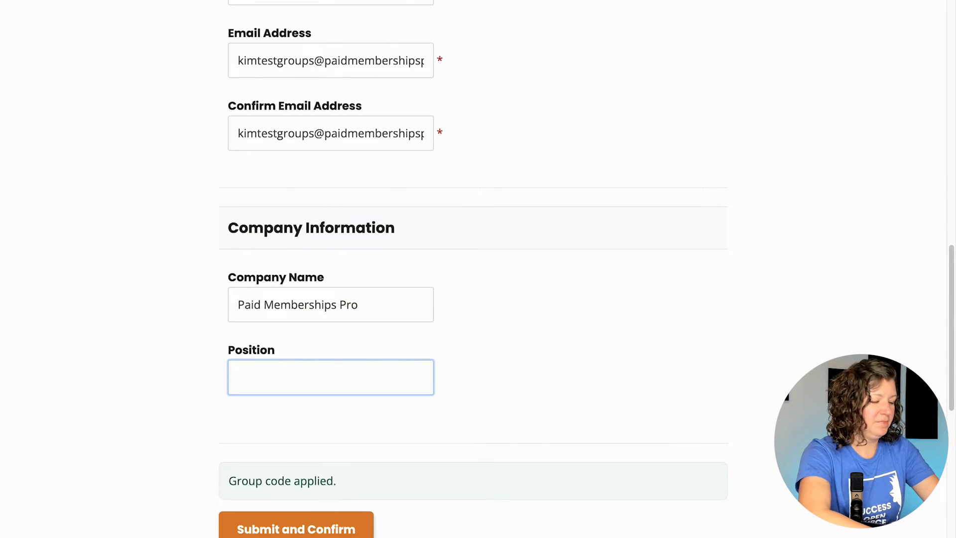
Step: Enter Team Member as the Position and submit the child account checkout
text(Team Member)
click(537, 372)
scroll(537, 371, down, 3)
click(289, 408)
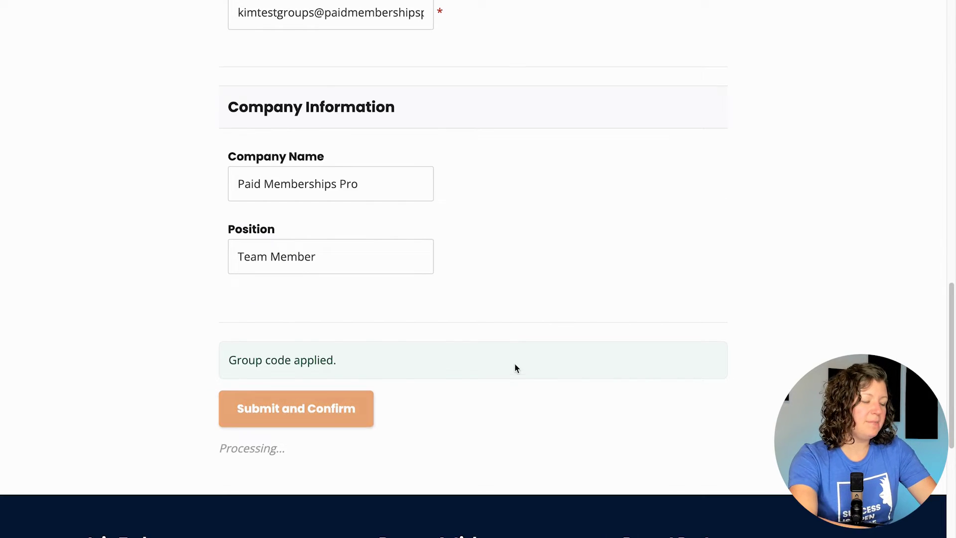
Step: View the new membership account and highlight the billing note Managed by PMPro Team
scroll(458, 301, down, 3)
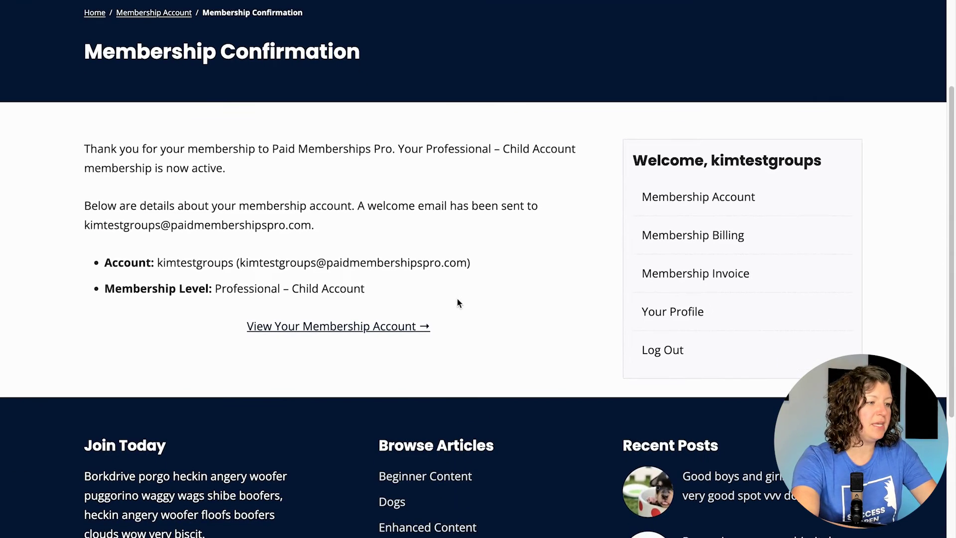
click(322, 327)
scroll(323, 321, down, 5)
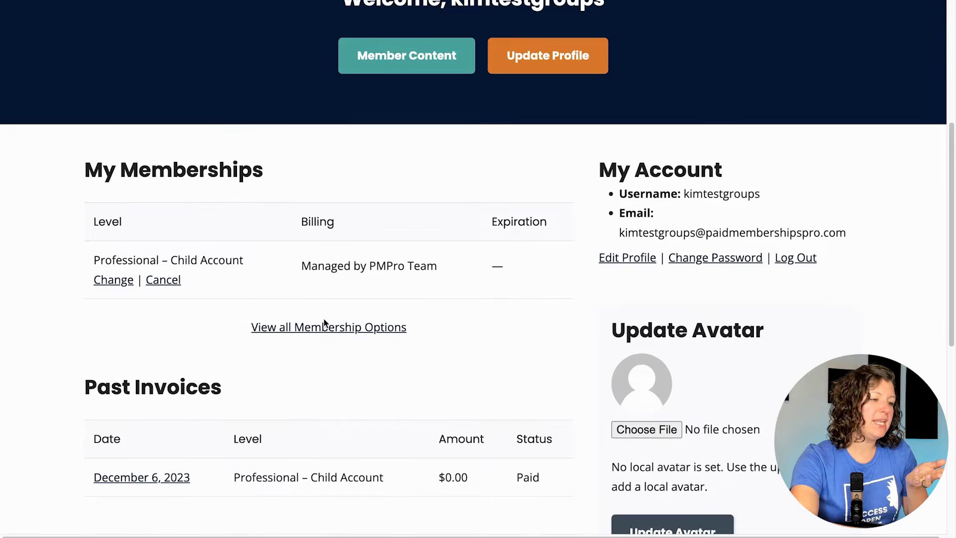
drag(304, 265, 448, 271)
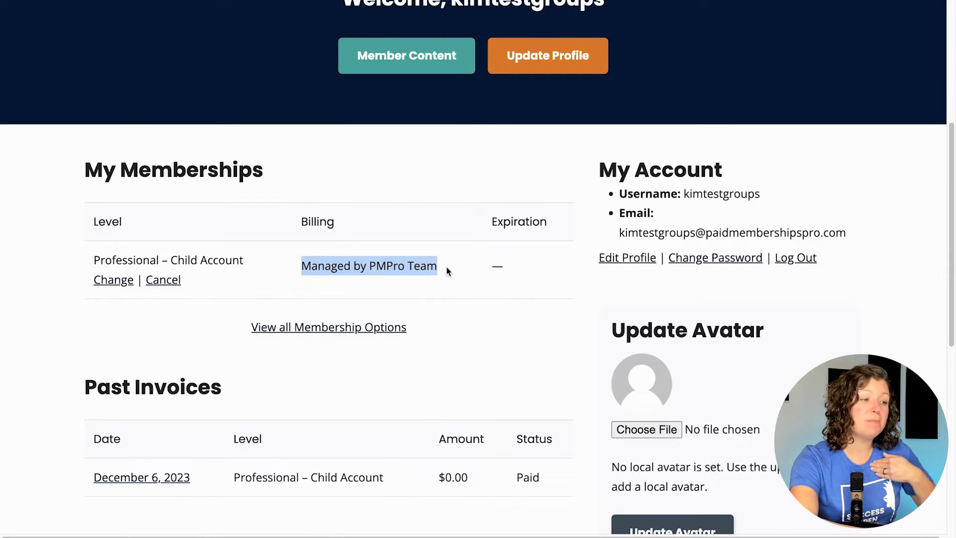
drag(441, 265, 372, 264)
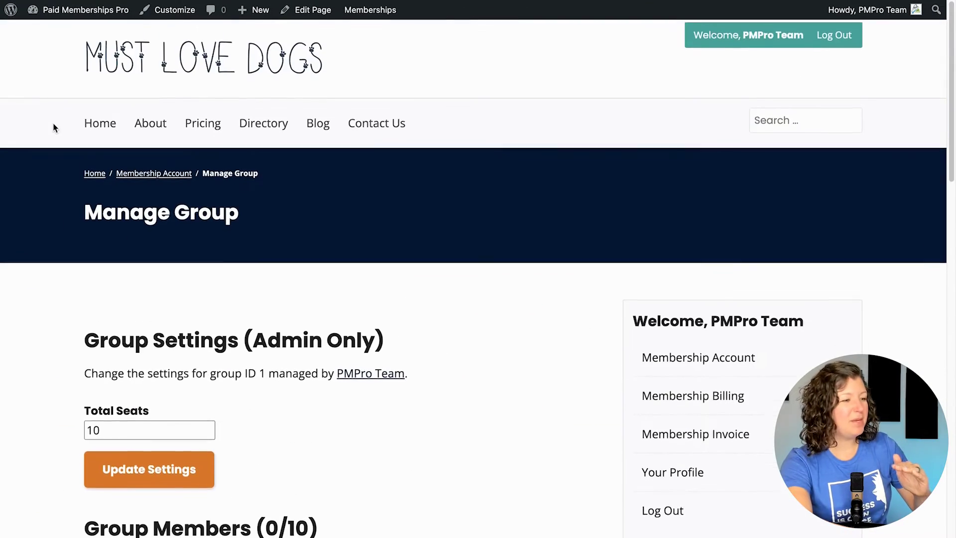
Step: Reload the parent's Manage Group page and scroll through Group Members, now at 1/10, and the invite section
scroll(55, 128, down, 6)
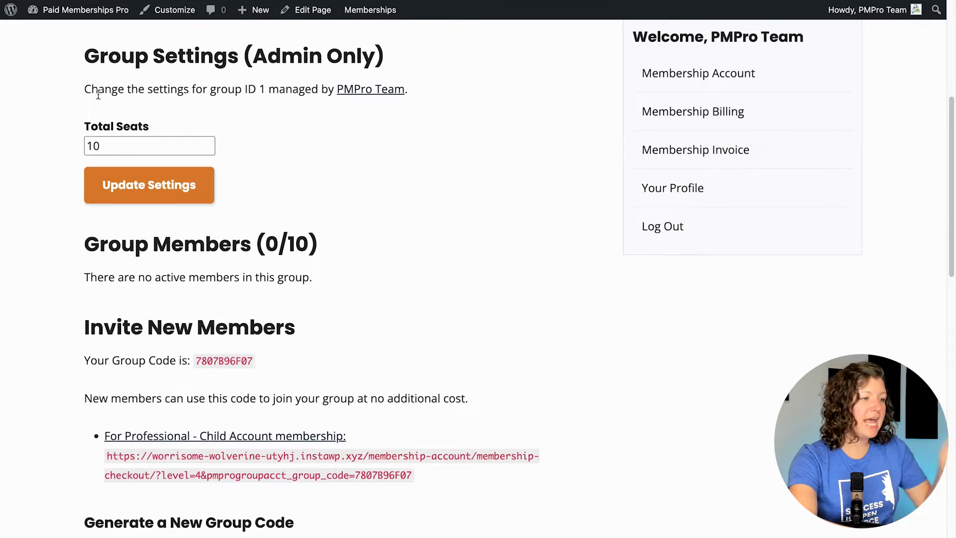
scroll(166, 150, down, 2)
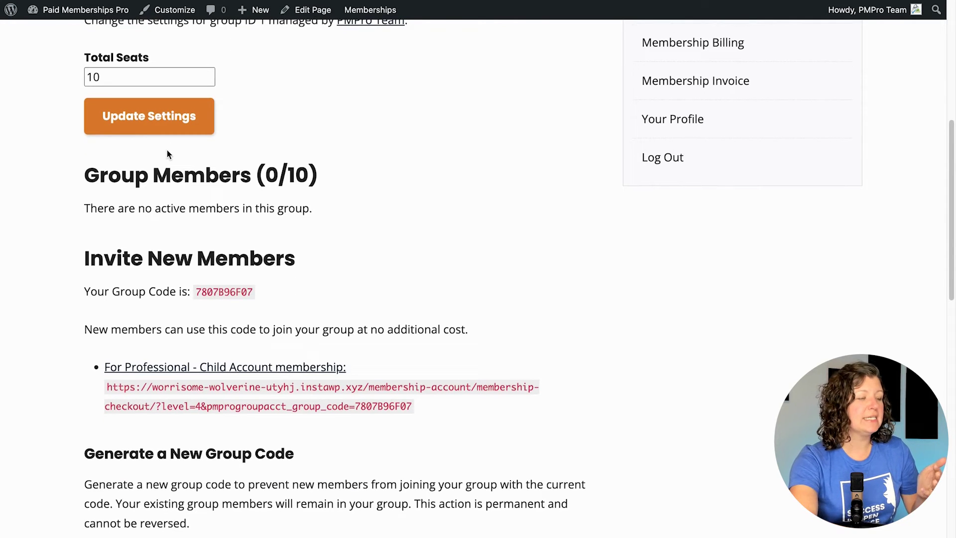
scroll(166, 150, down, 1)
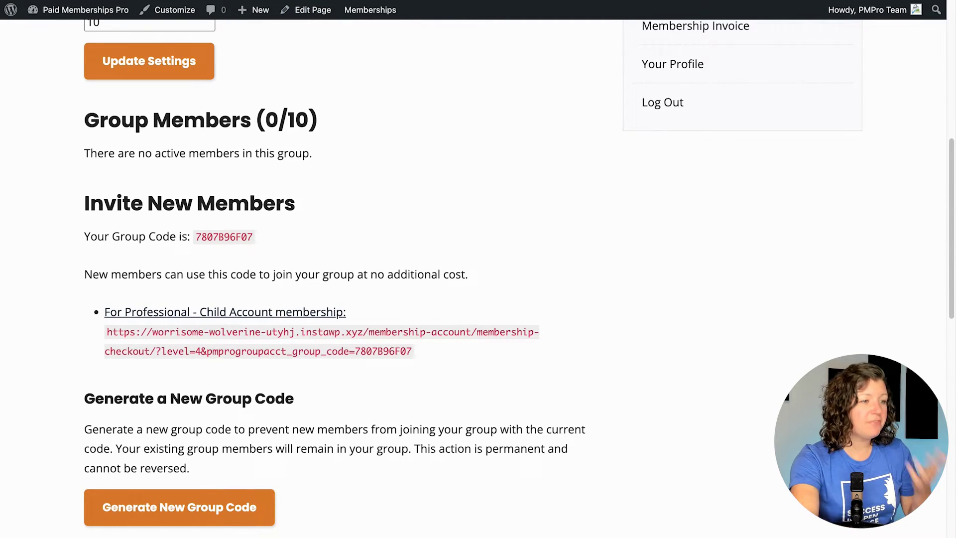
key(super+r)
scroll(364, 82, down, 1)
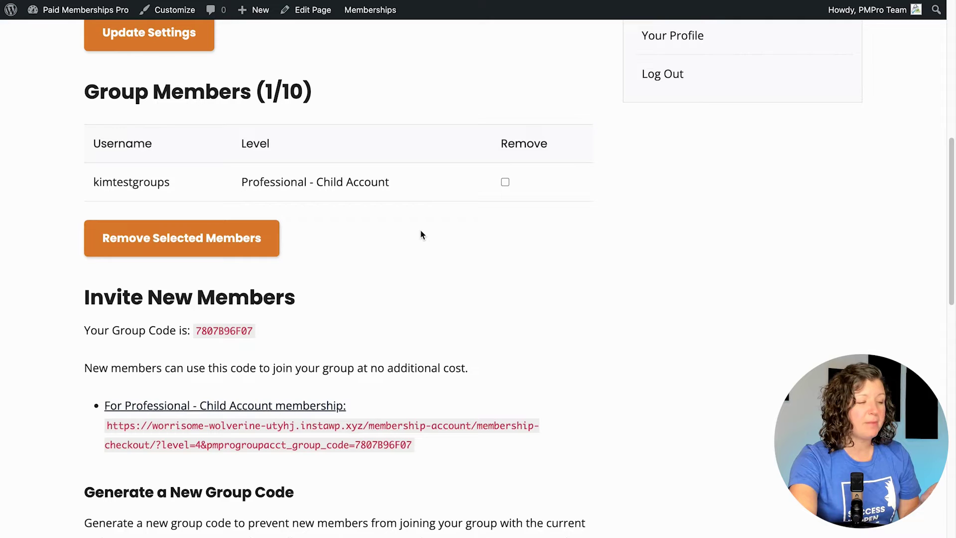
scroll(420, 230, down, 5)
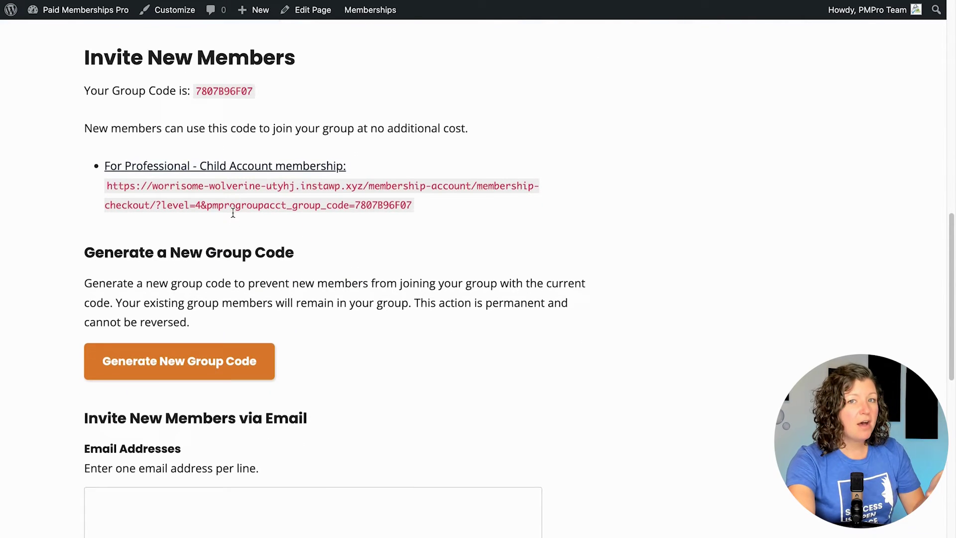
scroll(233, 213, down, 3)
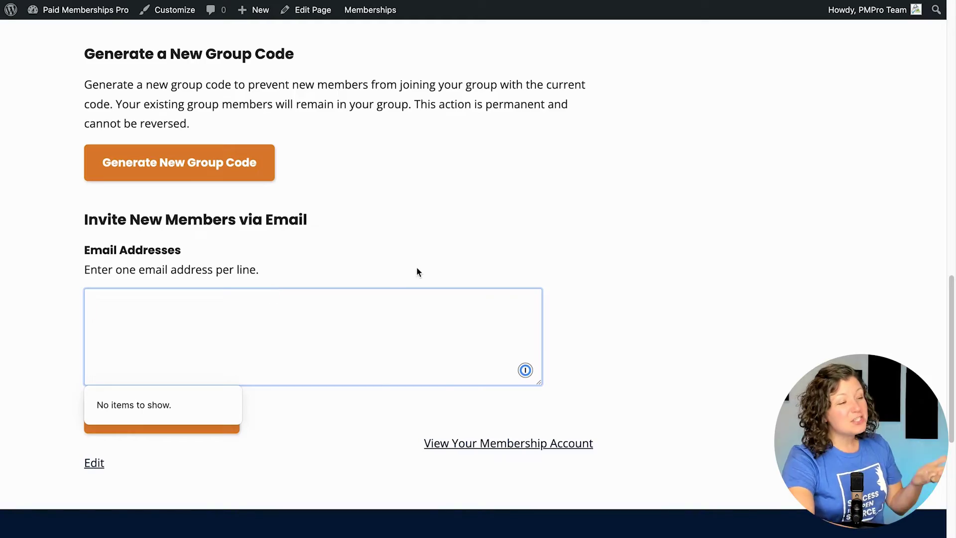
scroll(388, 237, down, 3)
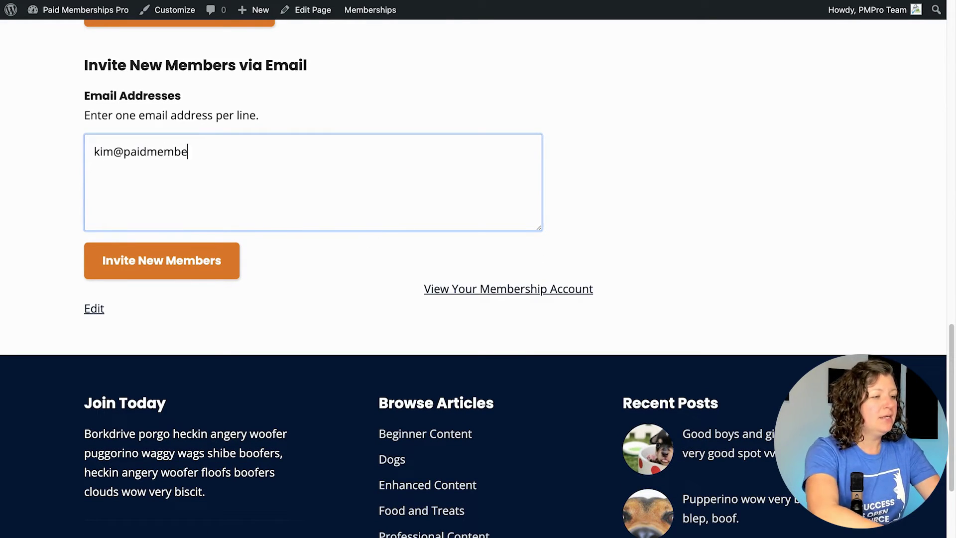
key(super+a)
key(super+c)
key(Right)
key(Return)
key(super+v)
key(super+Left)
key(shift+alt+Right)
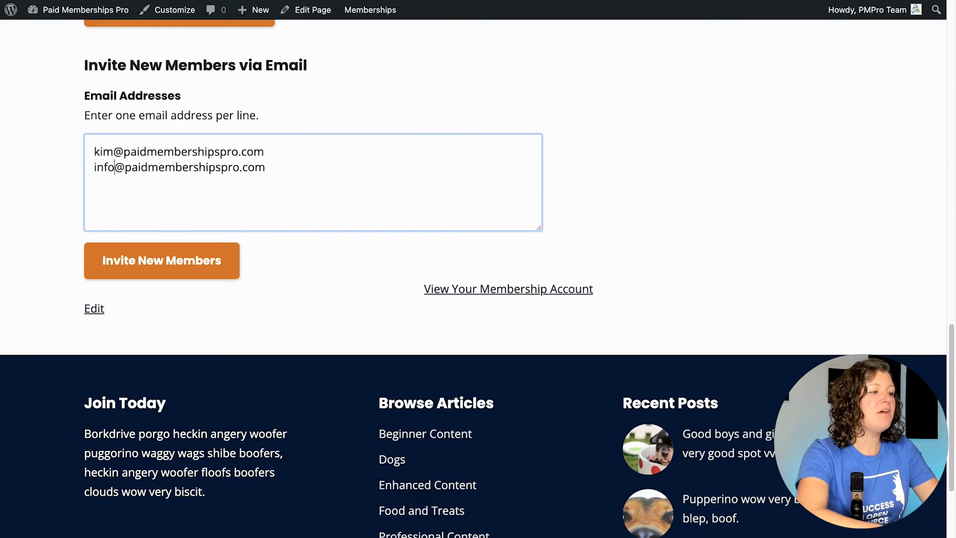
click(192, 270)
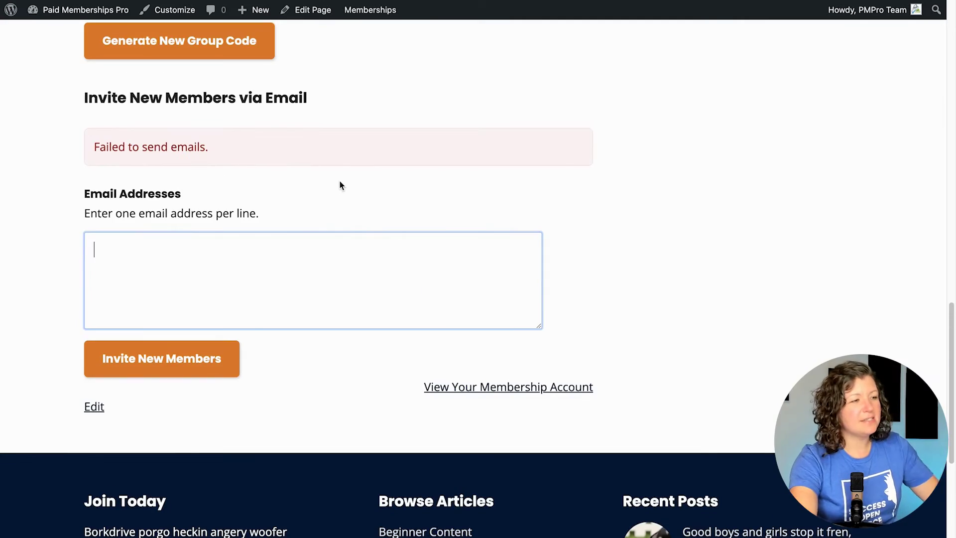
Step: Return to Group Settings and select the Total Seats value beside the 1/10 member count
scroll(340, 181, up, 10)
scroll(340, 180, up, 8)
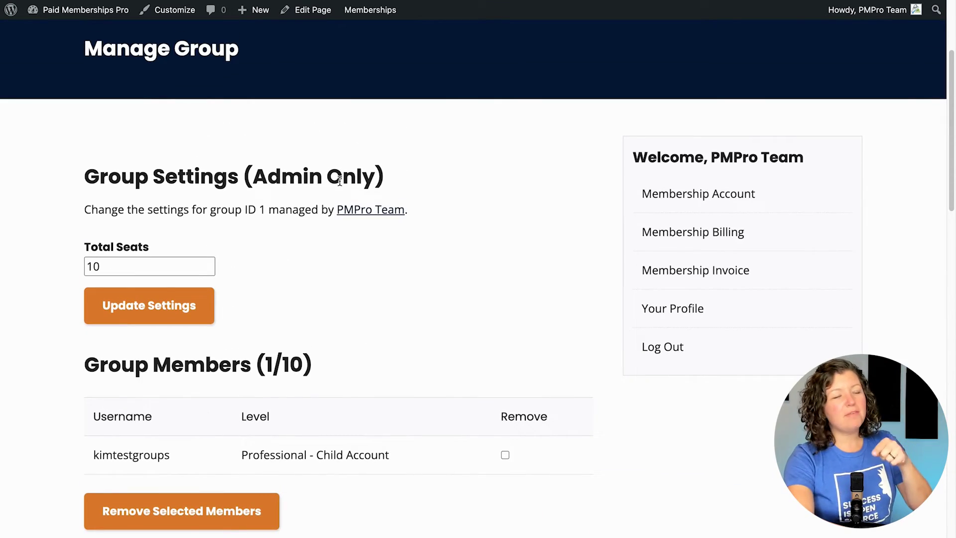
scroll(339, 181, up, 3)
scroll(339, 182, down, 3)
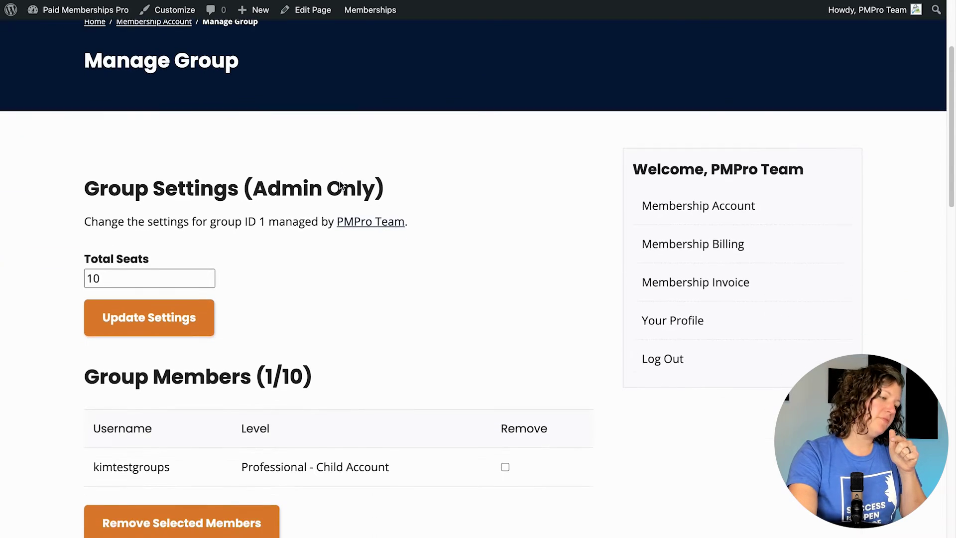
scroll(339, 185, down, 1)
click(154, 246)
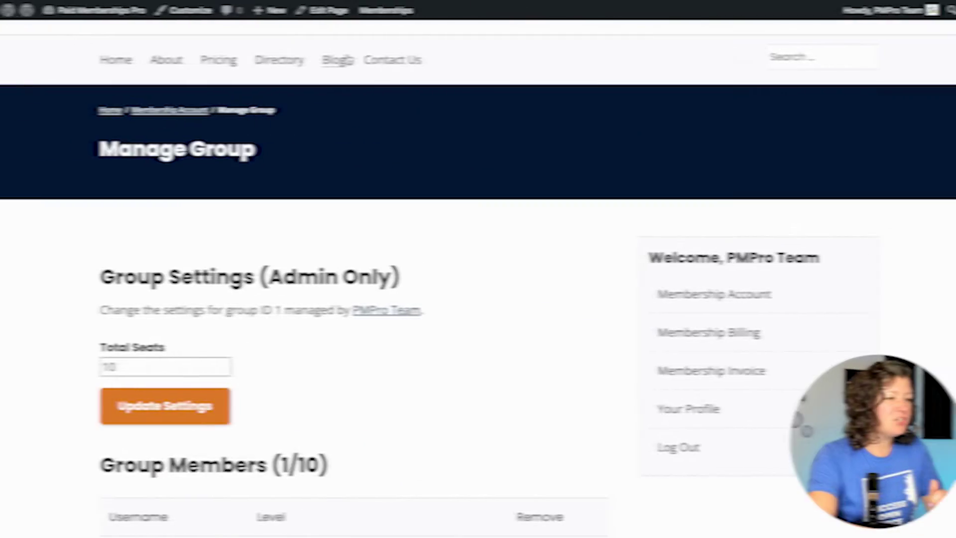
Step: Go to Memberships > Settings from the admin bar to list the four membership levels
mouse_move(363, 15)
click(363, 98)
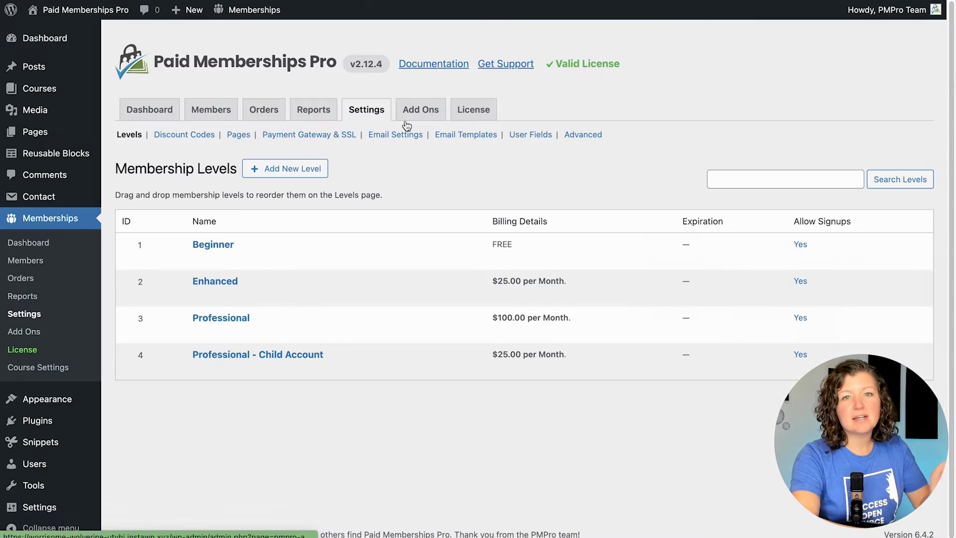
Step: Load the Group Accounts - Invite Member template on the Email Templates settings page
click(466, 135)
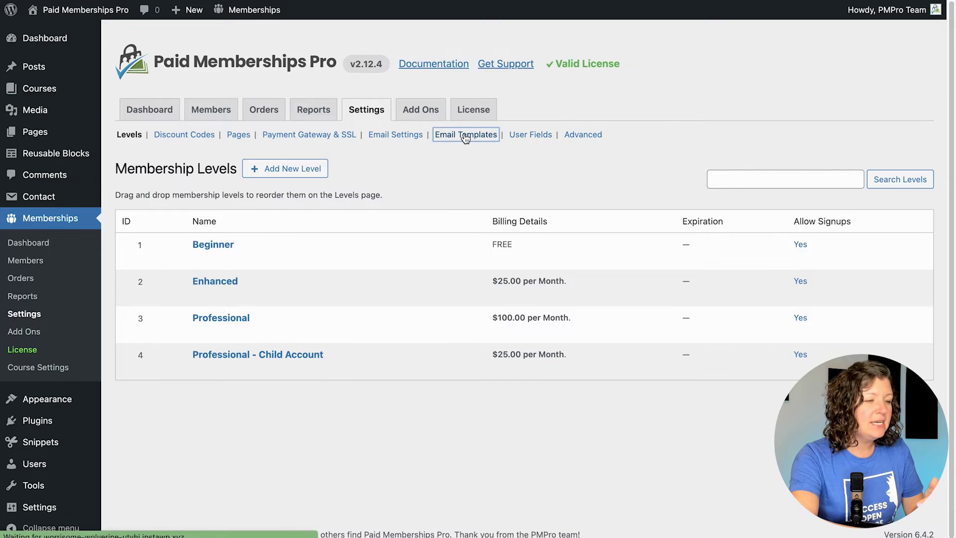
click(357, 240)
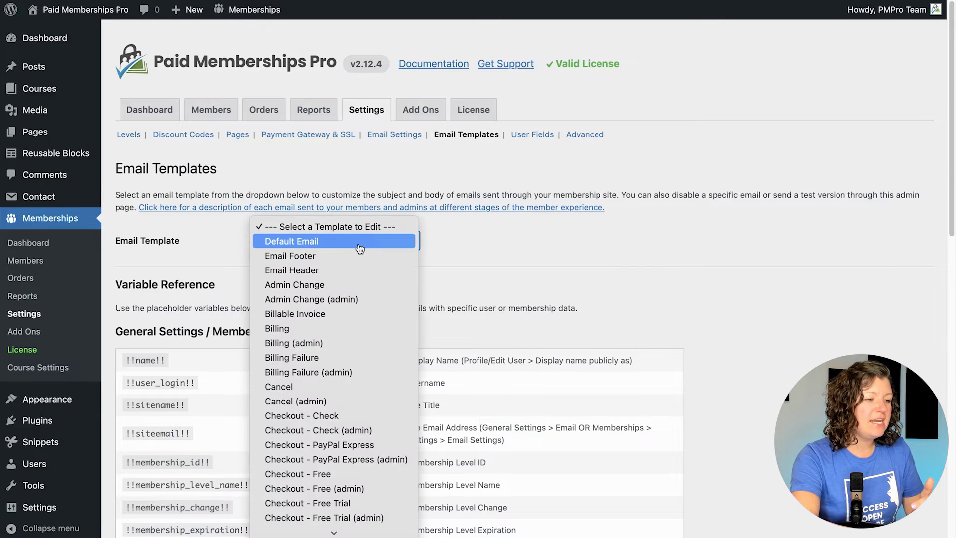
click(488, 244)
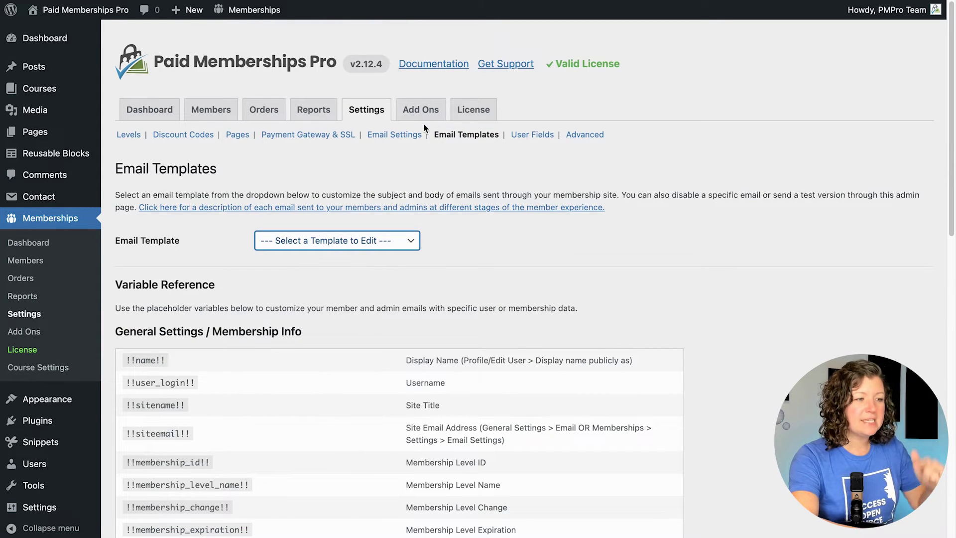
click(304, 240)
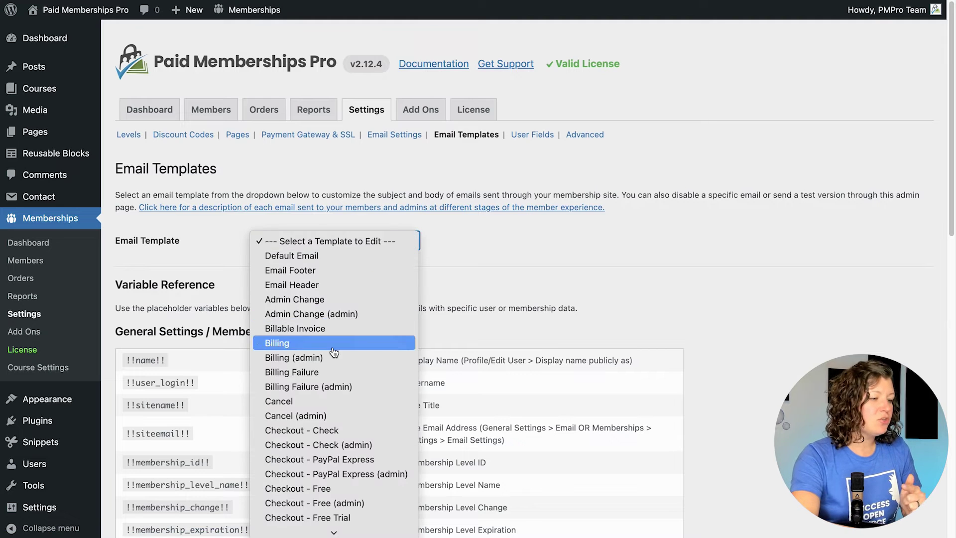
click(338, 529)
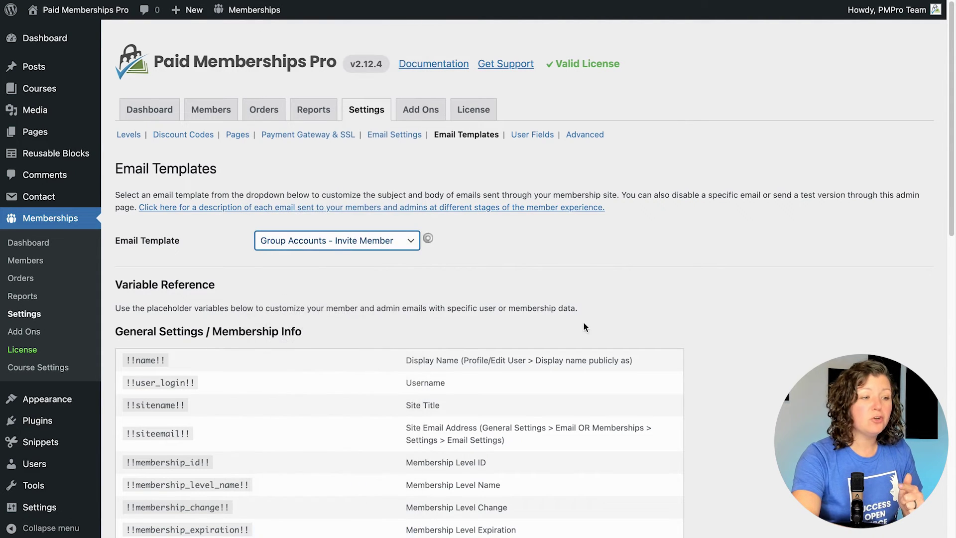
scroll(756, 252, down, 3)
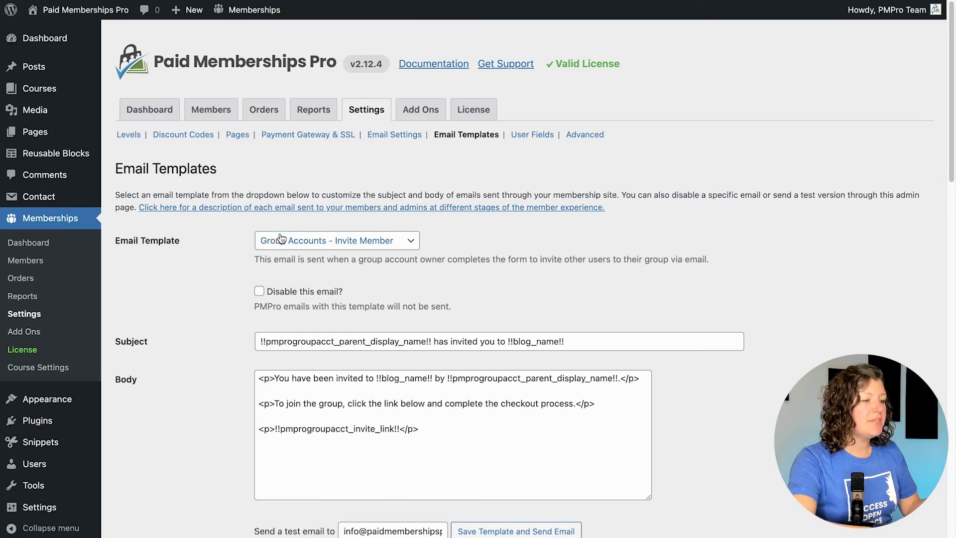
Step: Load the Checkout - Paid email template and add a blank line above the login line in its body
click(282, 241)
scroll(282, 240, up, 5)
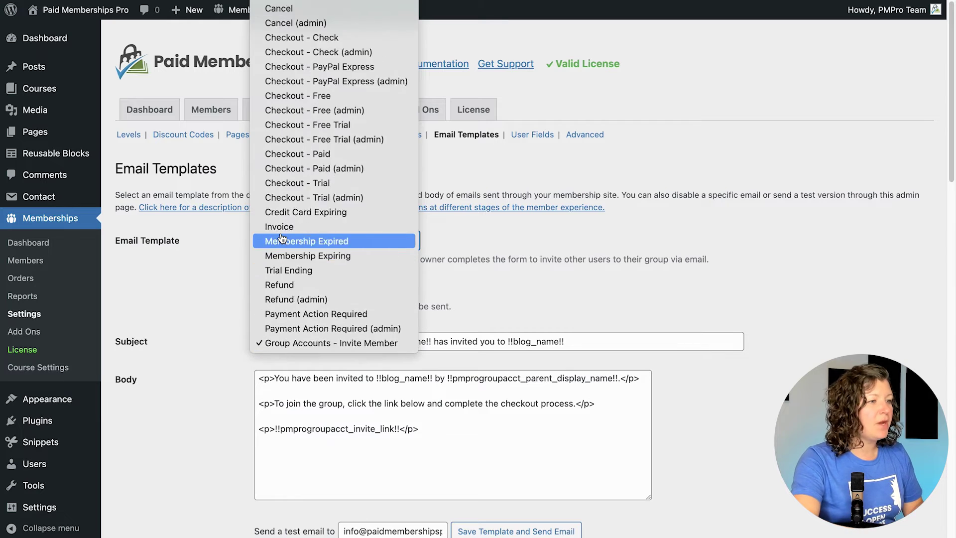
click(328, 259)
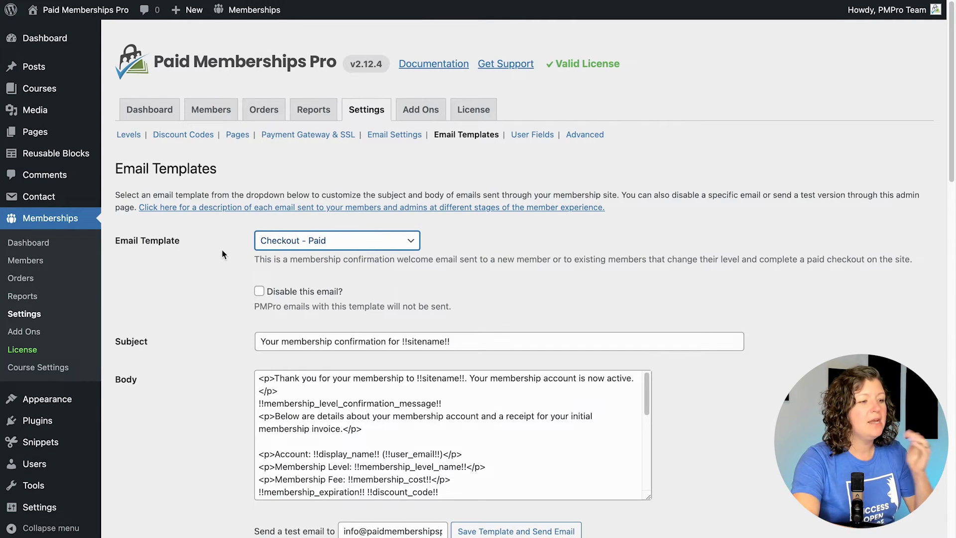
scroll(220, 288, down, 3)
scroll(309, 347, down, 10)
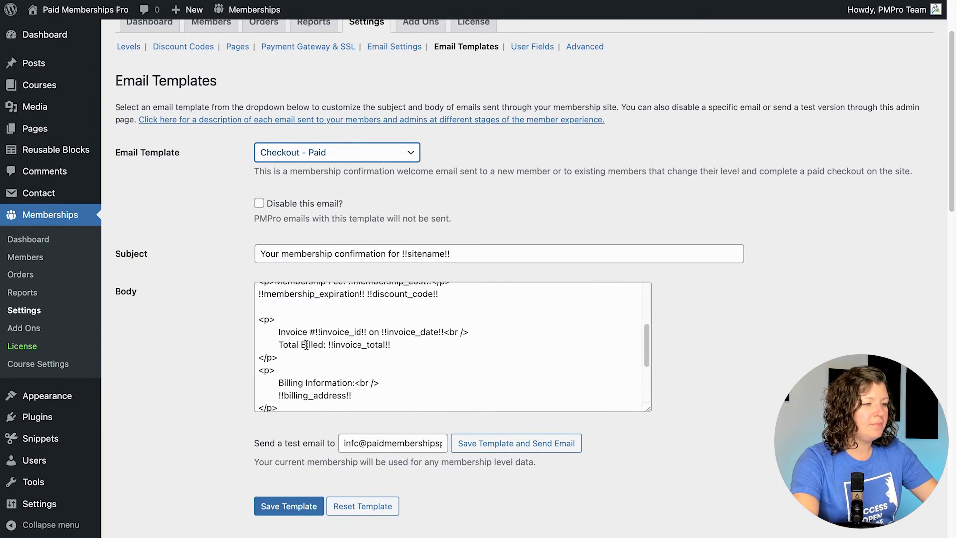
scroll(309, 347, down, 3)
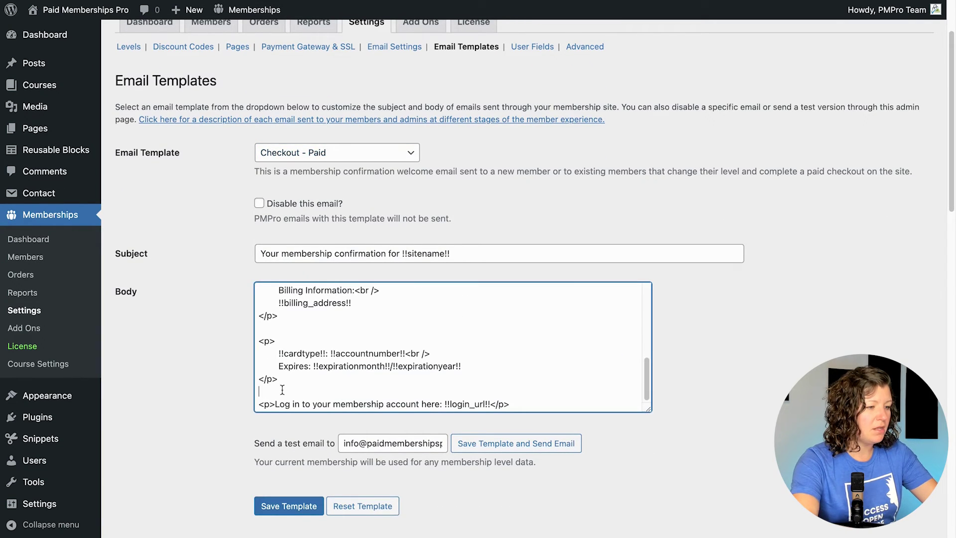
key(Return)
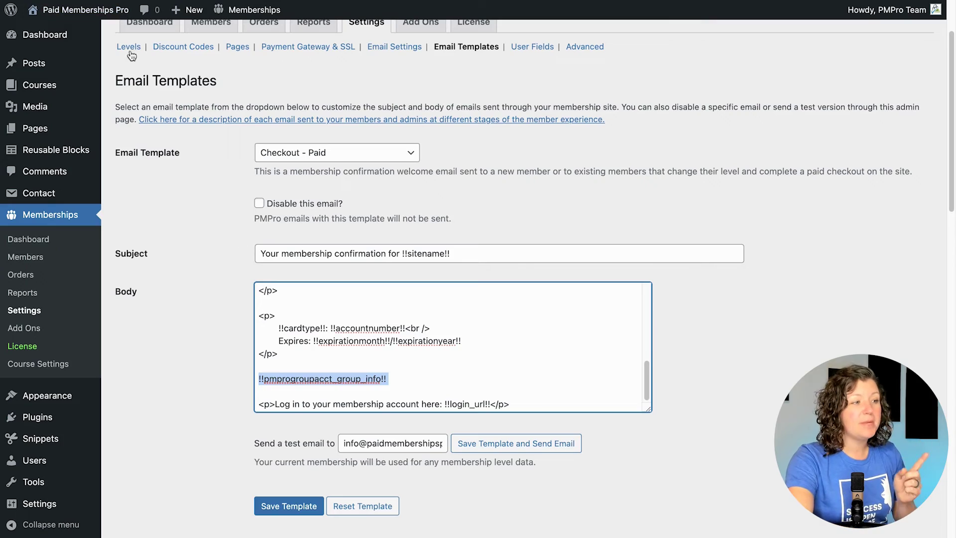
Step: Open the admin's own user profile from the admin bar's account menu
scroll(208, 246, up, 3)
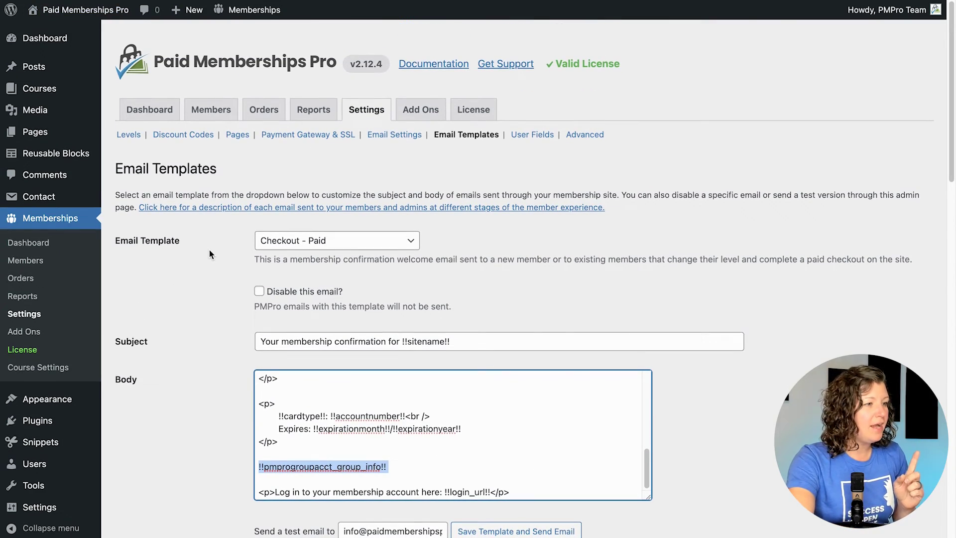
mouse_move(872, 10)
click(861, 73)
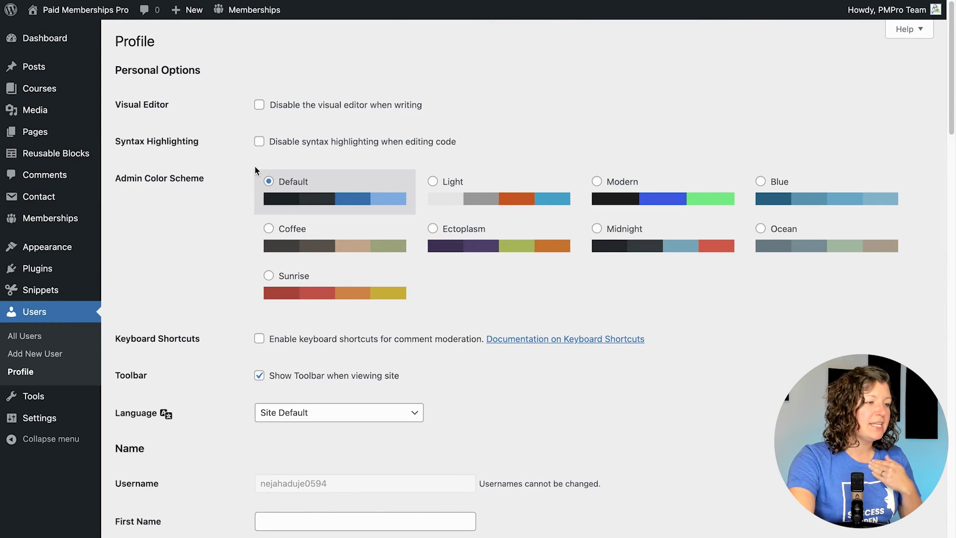
Step: Check the profile's Group Accounts section and Manage Group page at 1/10 seats, then open All Users
scroll(214, 188, down, 20)
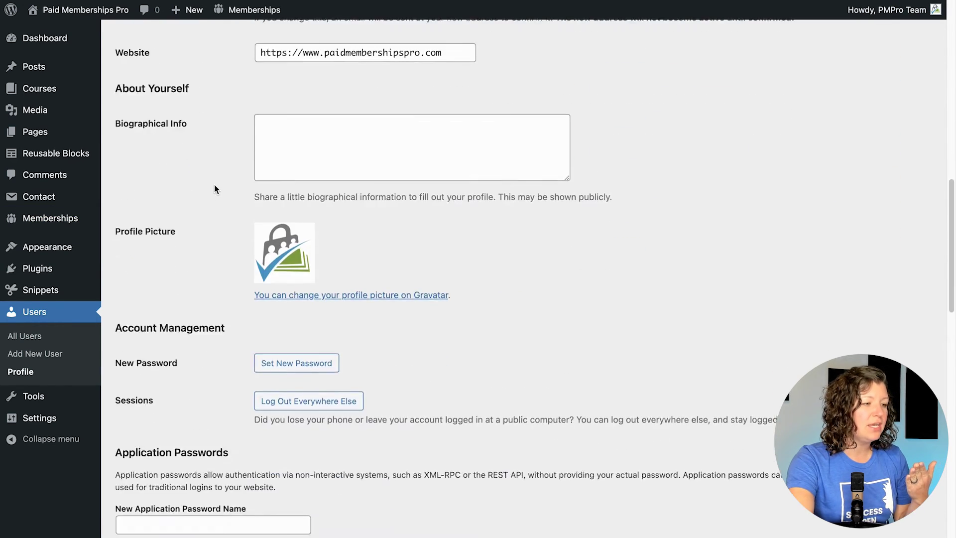
scroll(214, 185, down, 7)
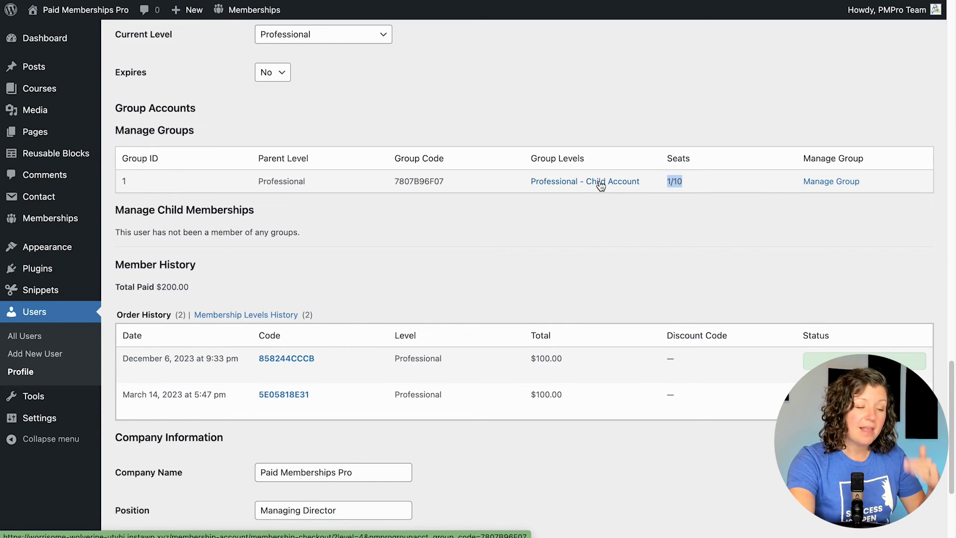
click(829, 183)
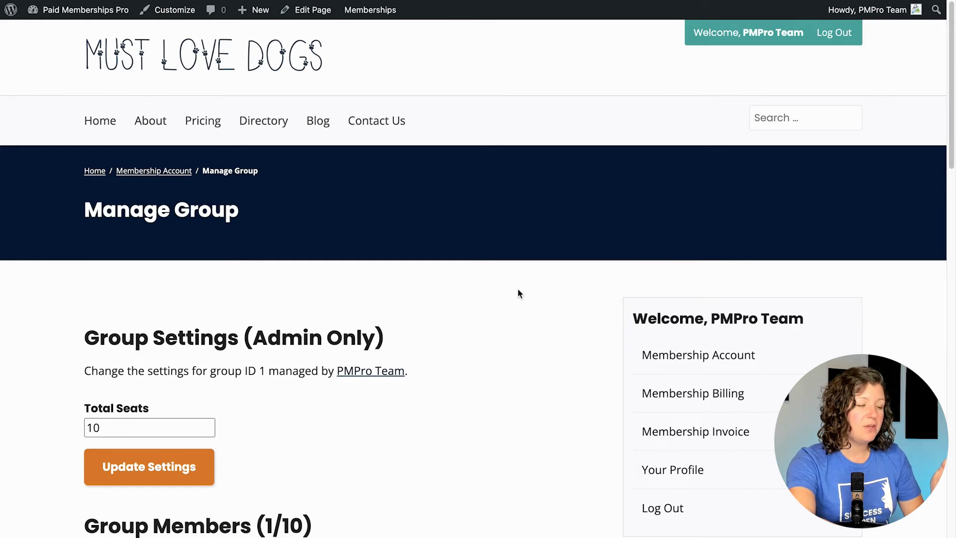
key(alt+Left)
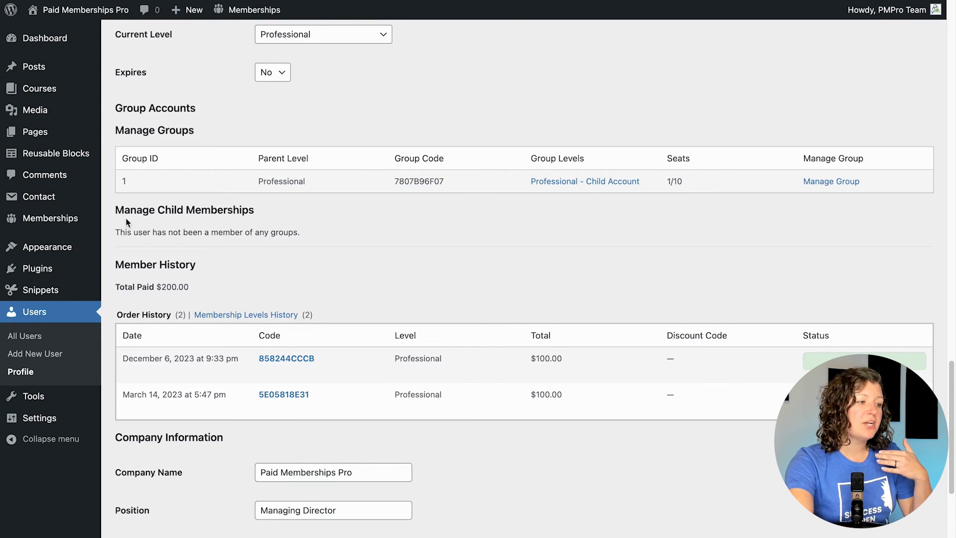
click(28, 337)
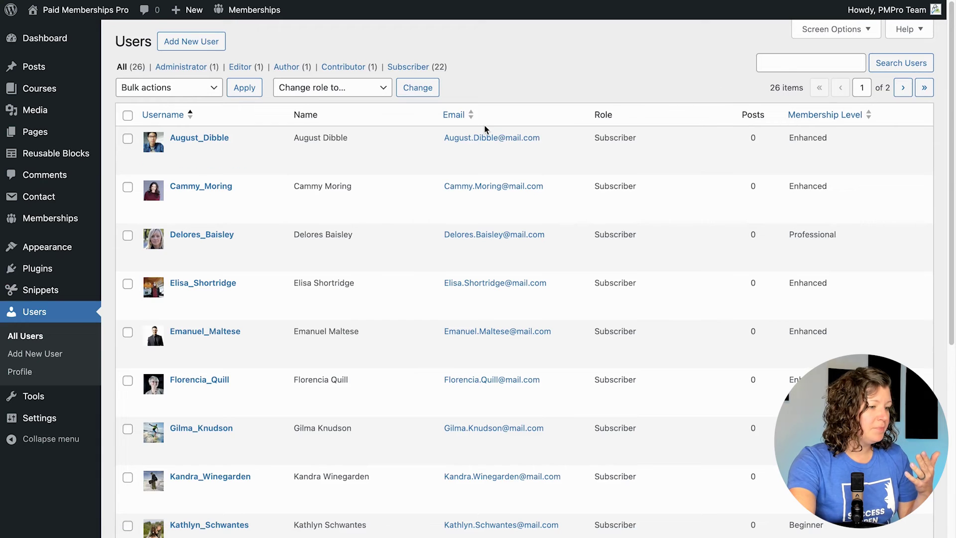
Step: From the child's user profile, follow its group membership to group 1's Manage Group page showing 1/10 members
scroll(486, 129, down, 6)
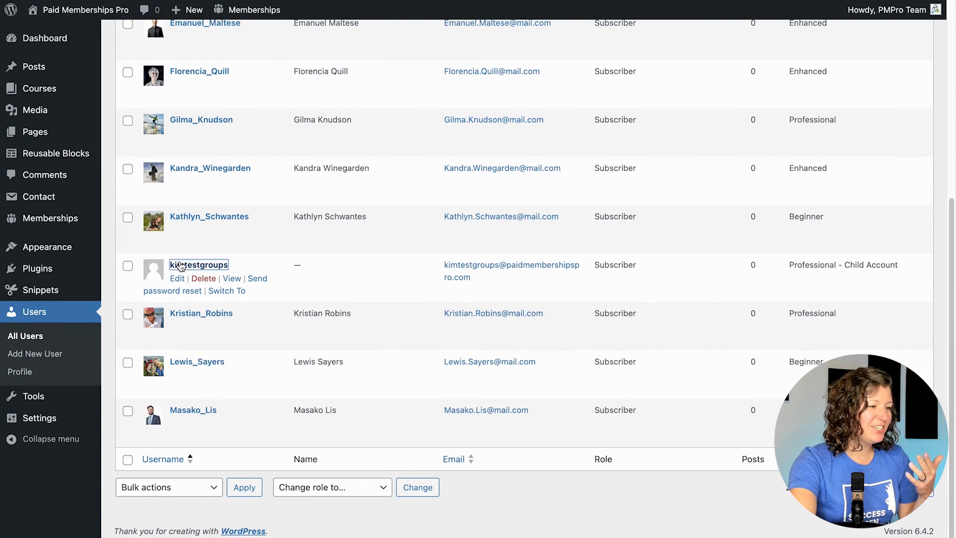
click(180, 266)
scroll(241, 269, down, 15)
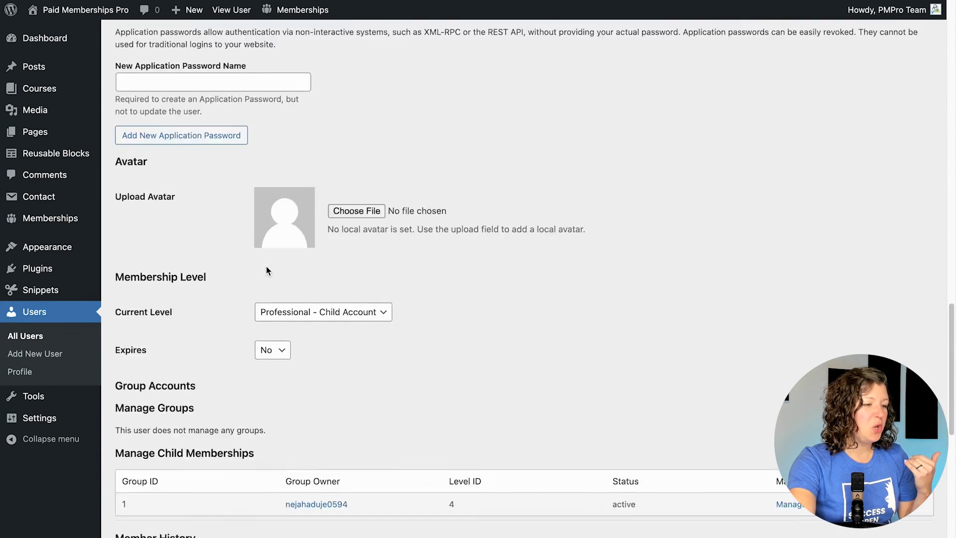
scroll(266, 271, down, 6)
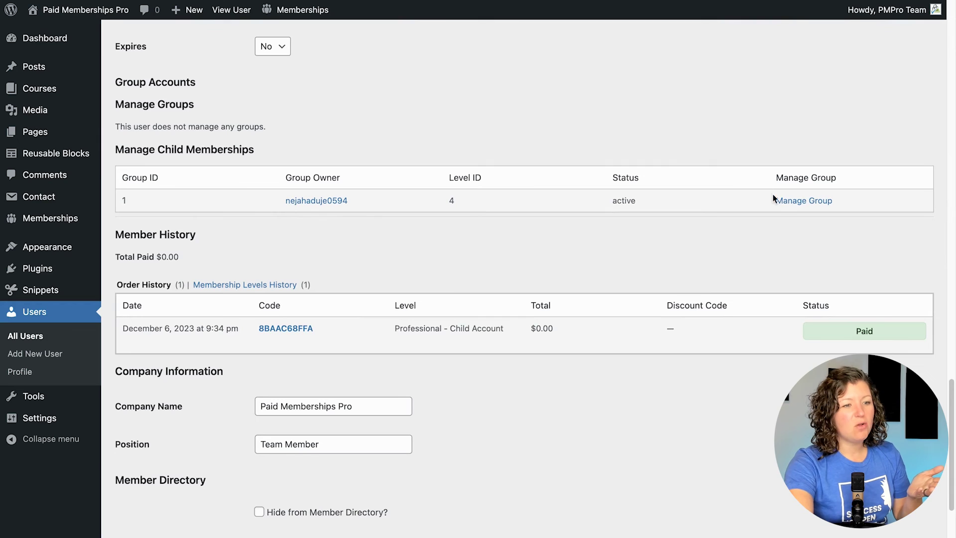
click(788, 201)
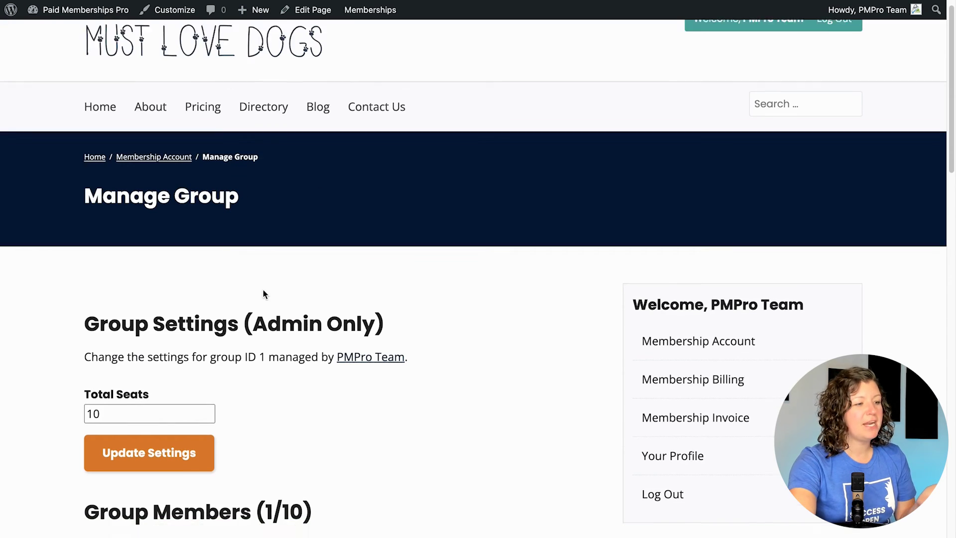